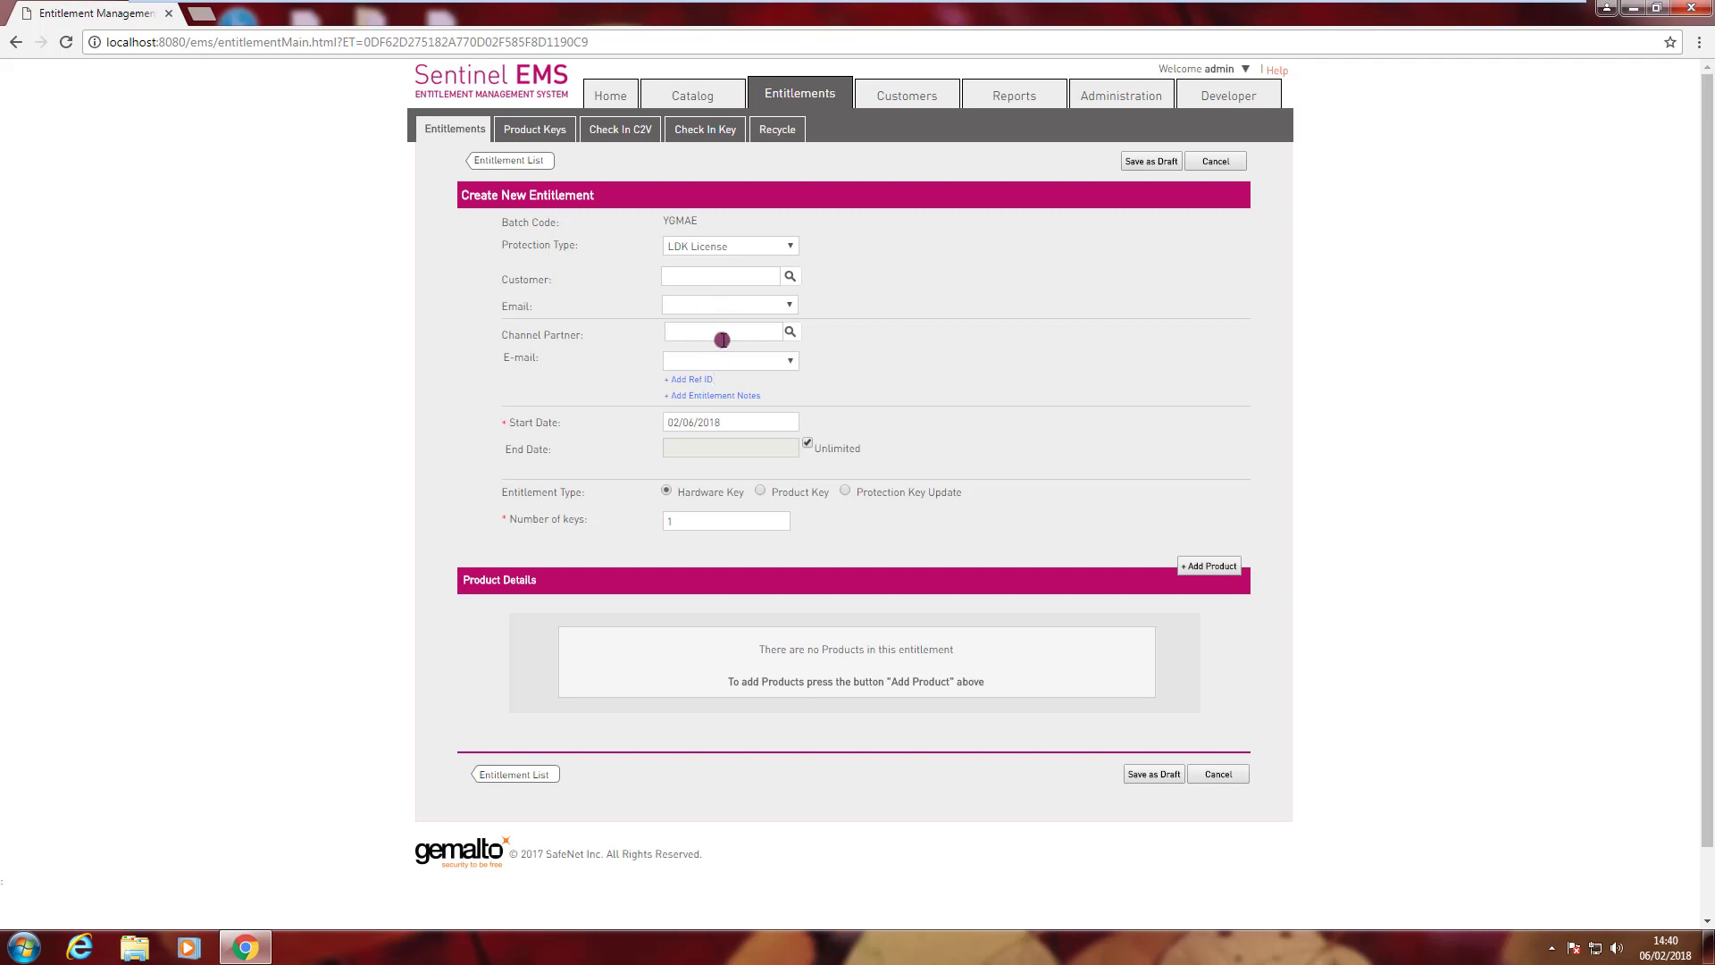
# Step: Set the new entitlement's type to Product Key and add the base product UserMSZ, found by searching for "user"
pyautogui.click(761, 491)
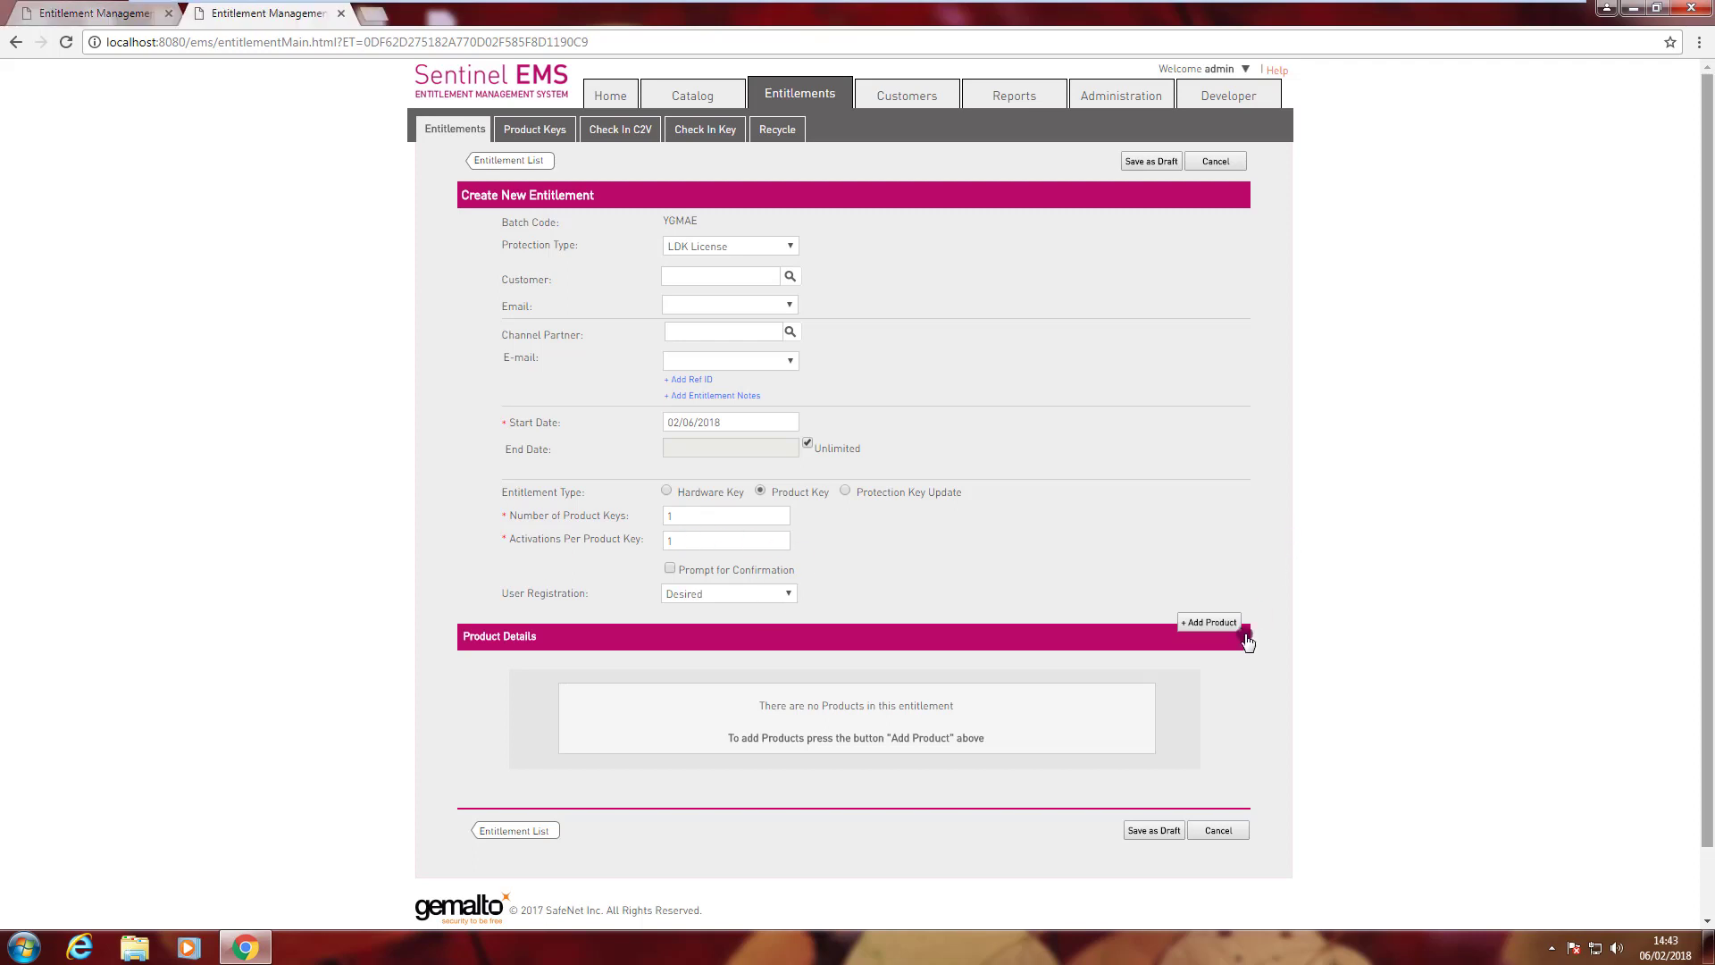
pyautogui.click(1207, 625)
pyautogui.click(1210, 628)
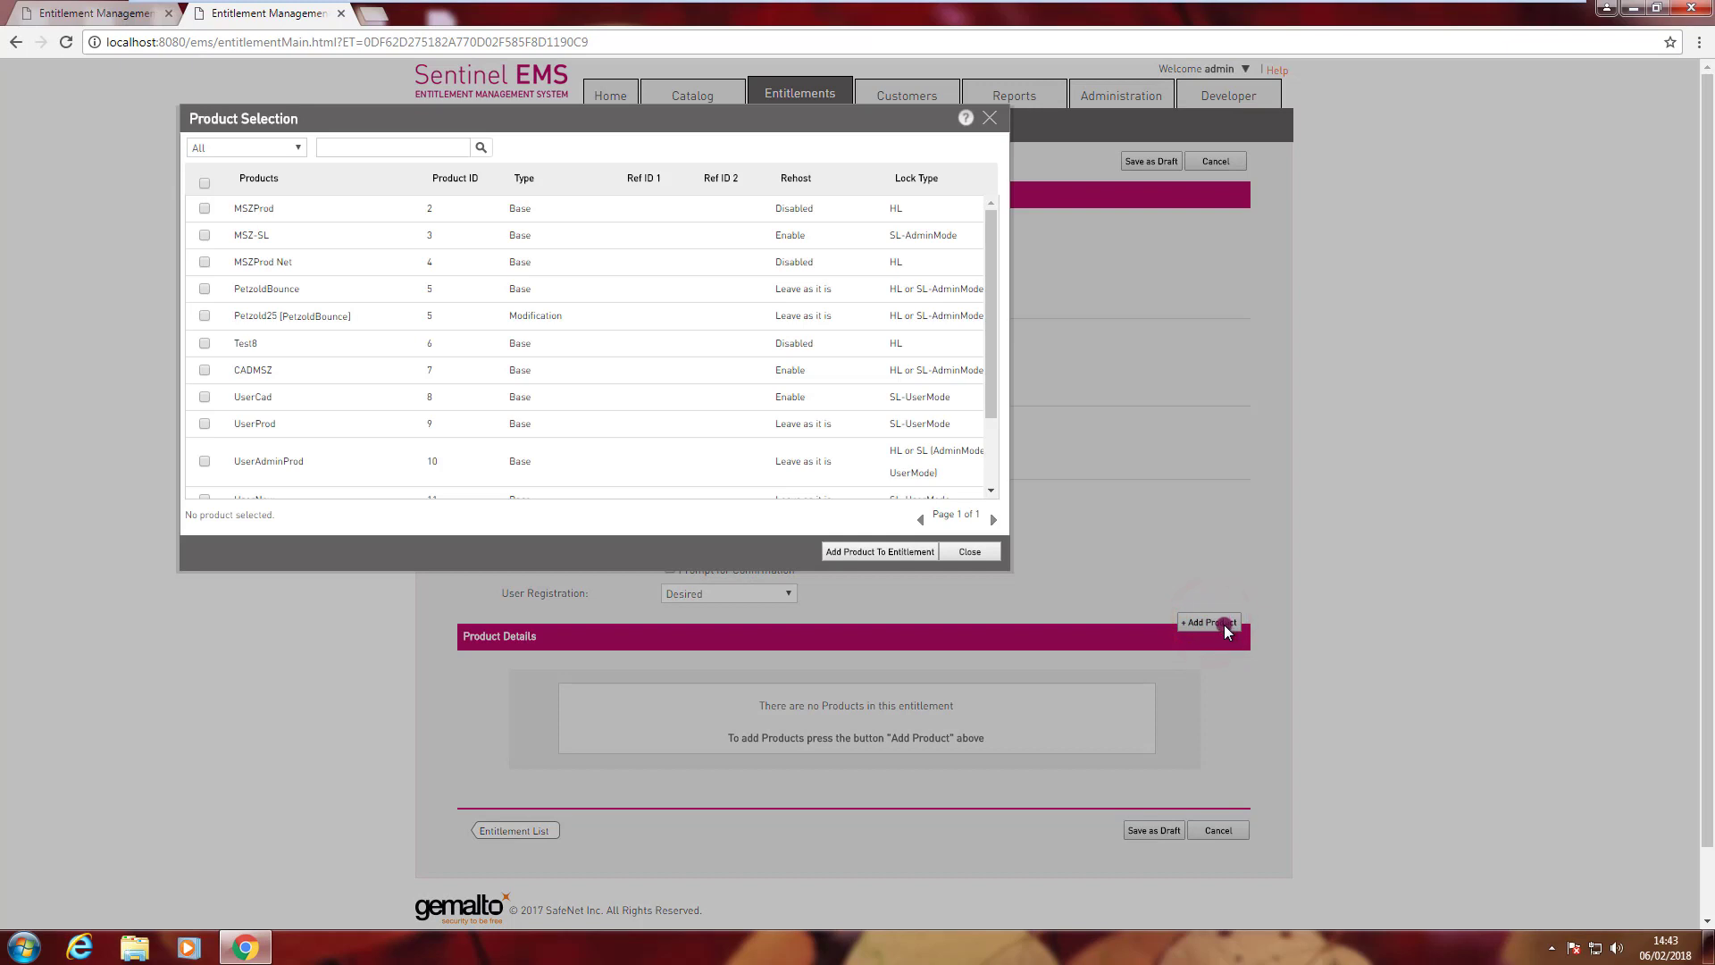
pyautogui.click(380, 149)
pyautogui.write('user')
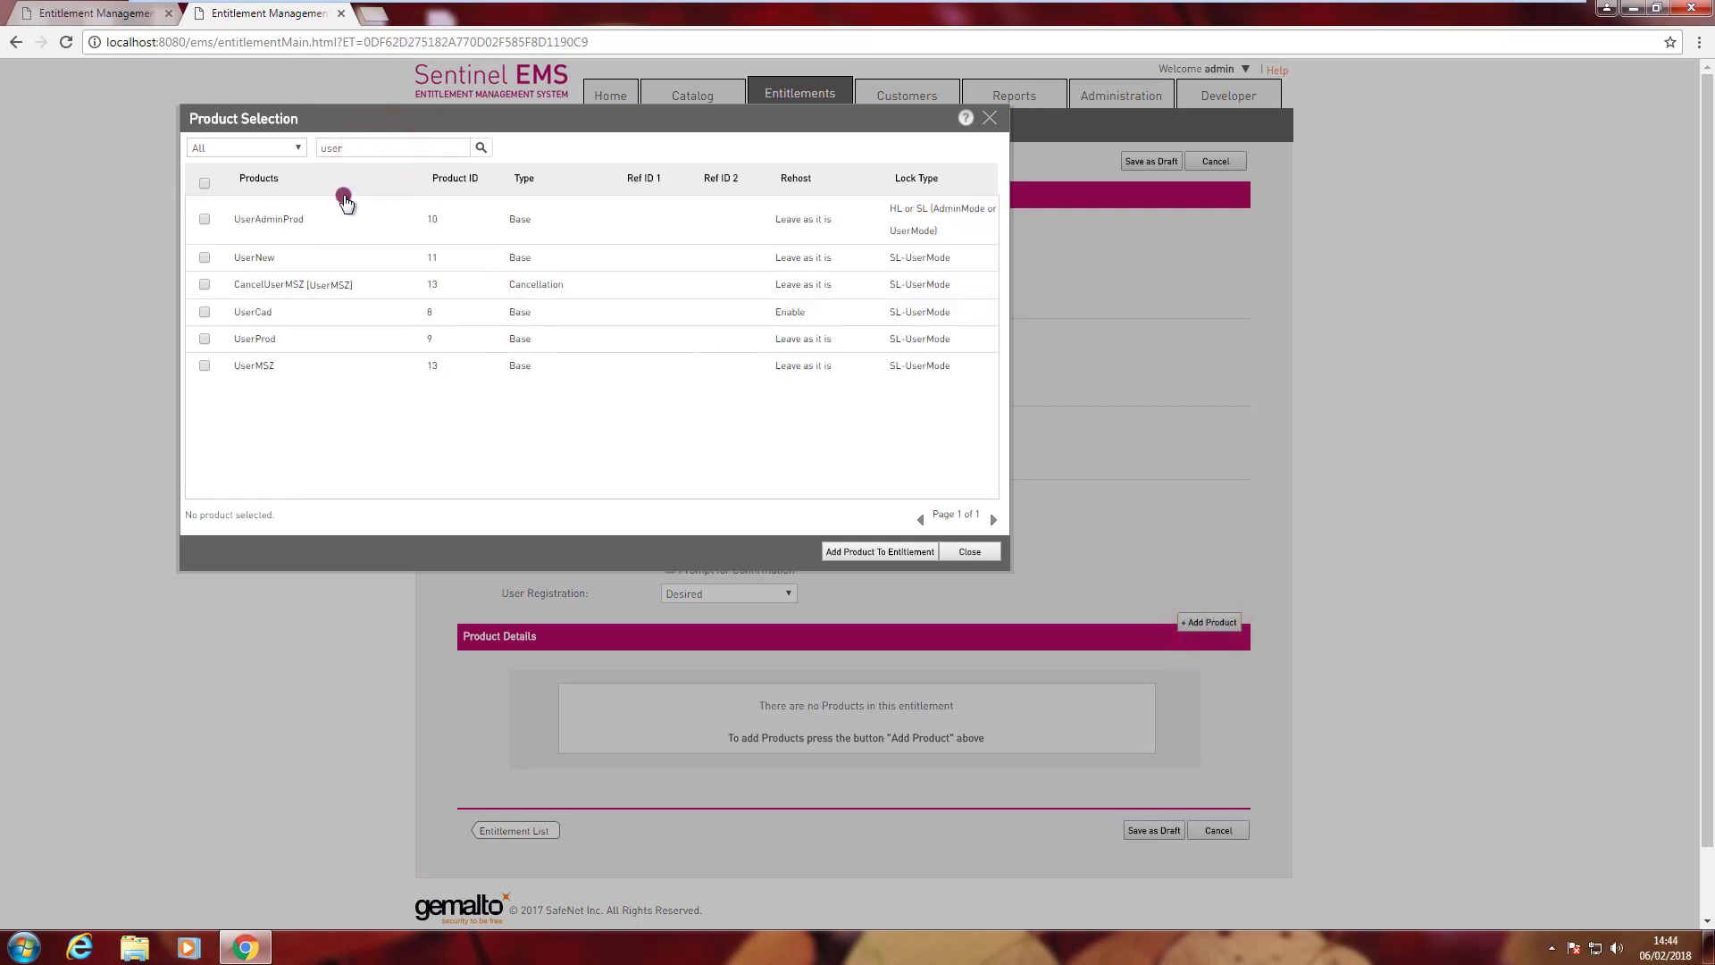
pyautogui.click(207, 367)
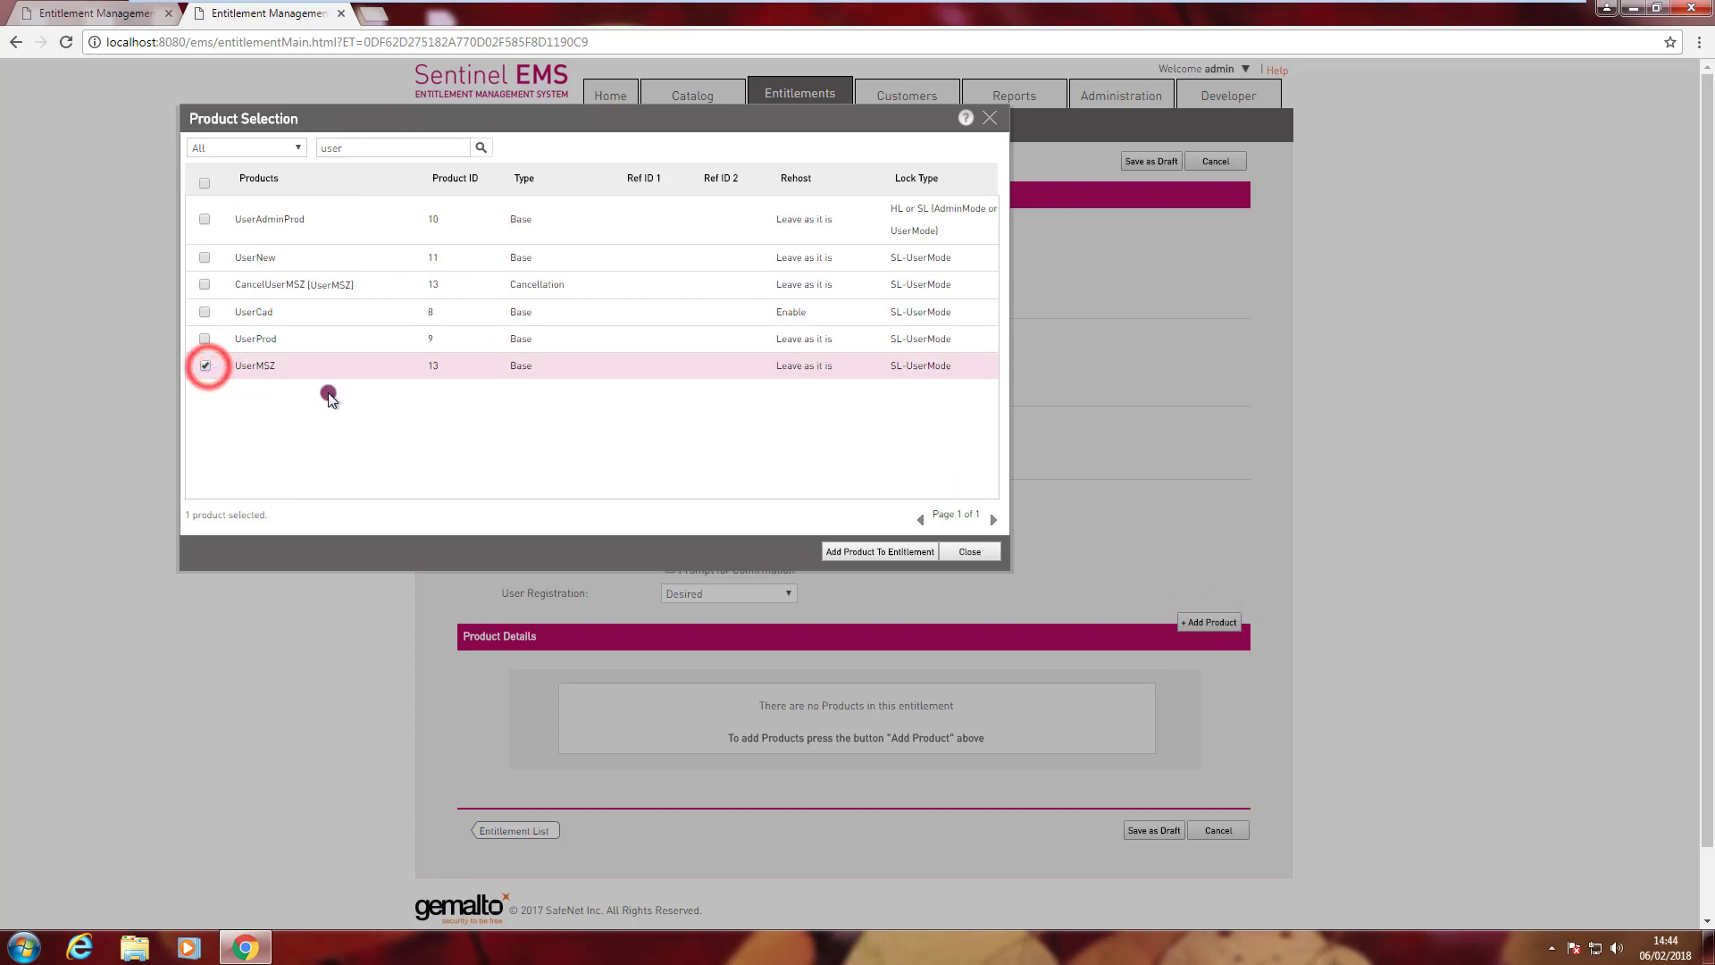
pyautogui.click(908, 553)
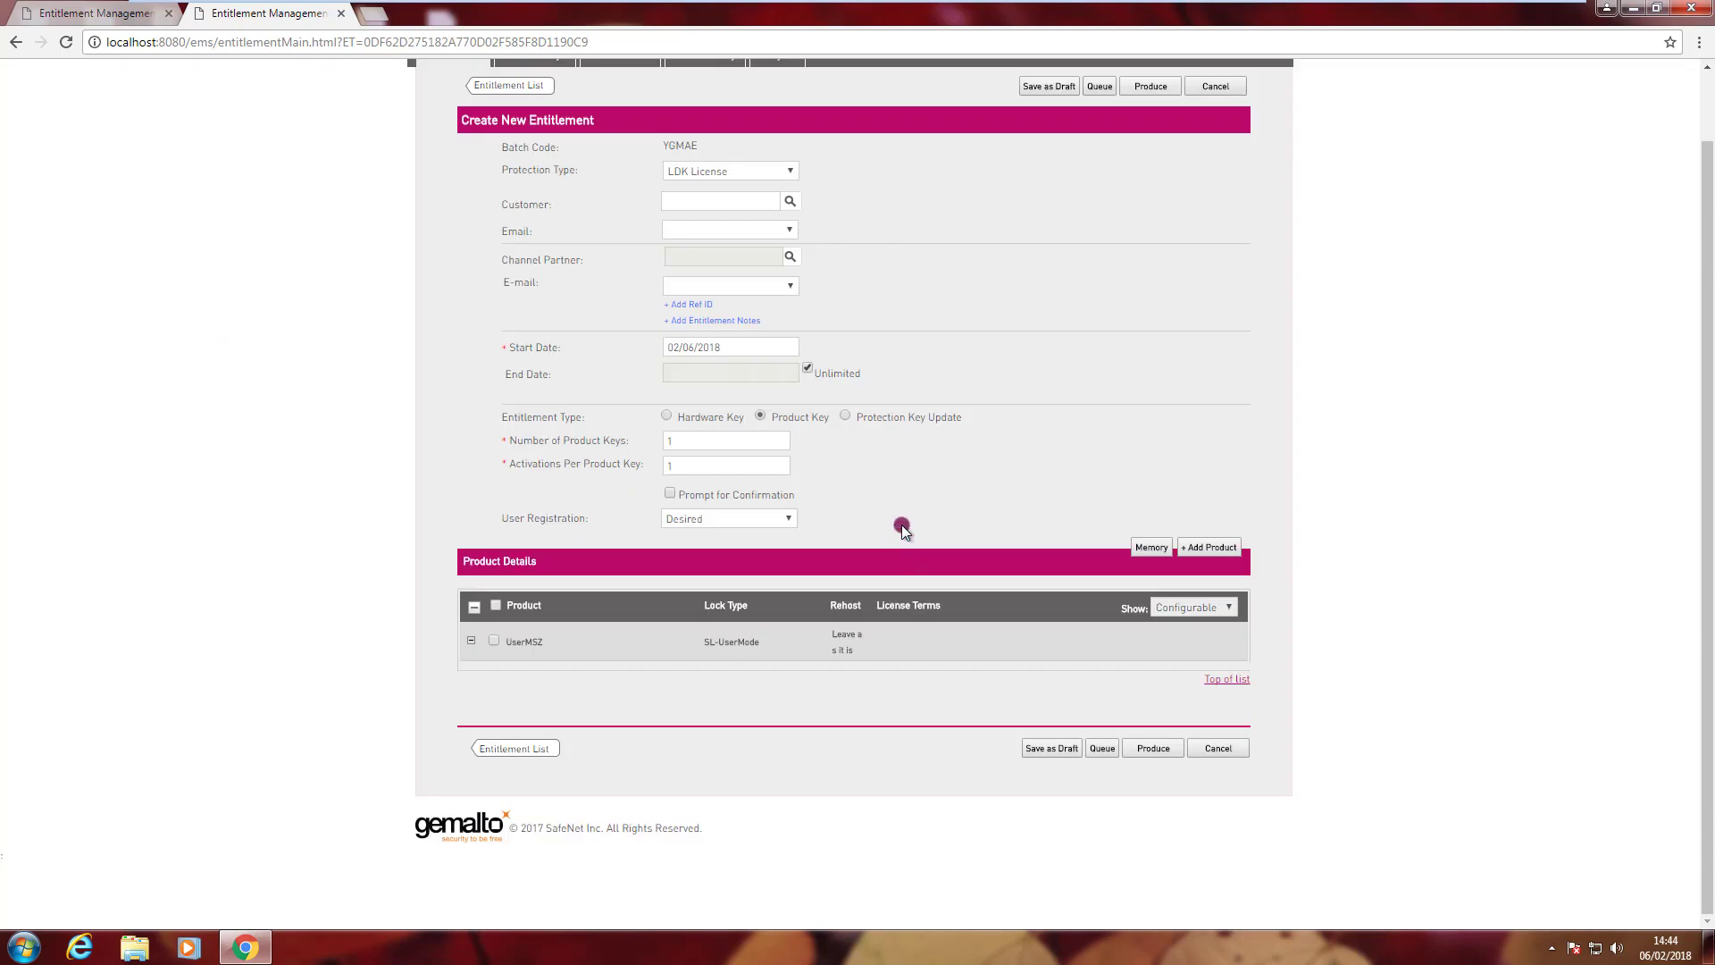
# Step: Produce the entitlement and select the product key in its downloaded file Product_Keys_34.txt
pyautogui.click(1160, 749)
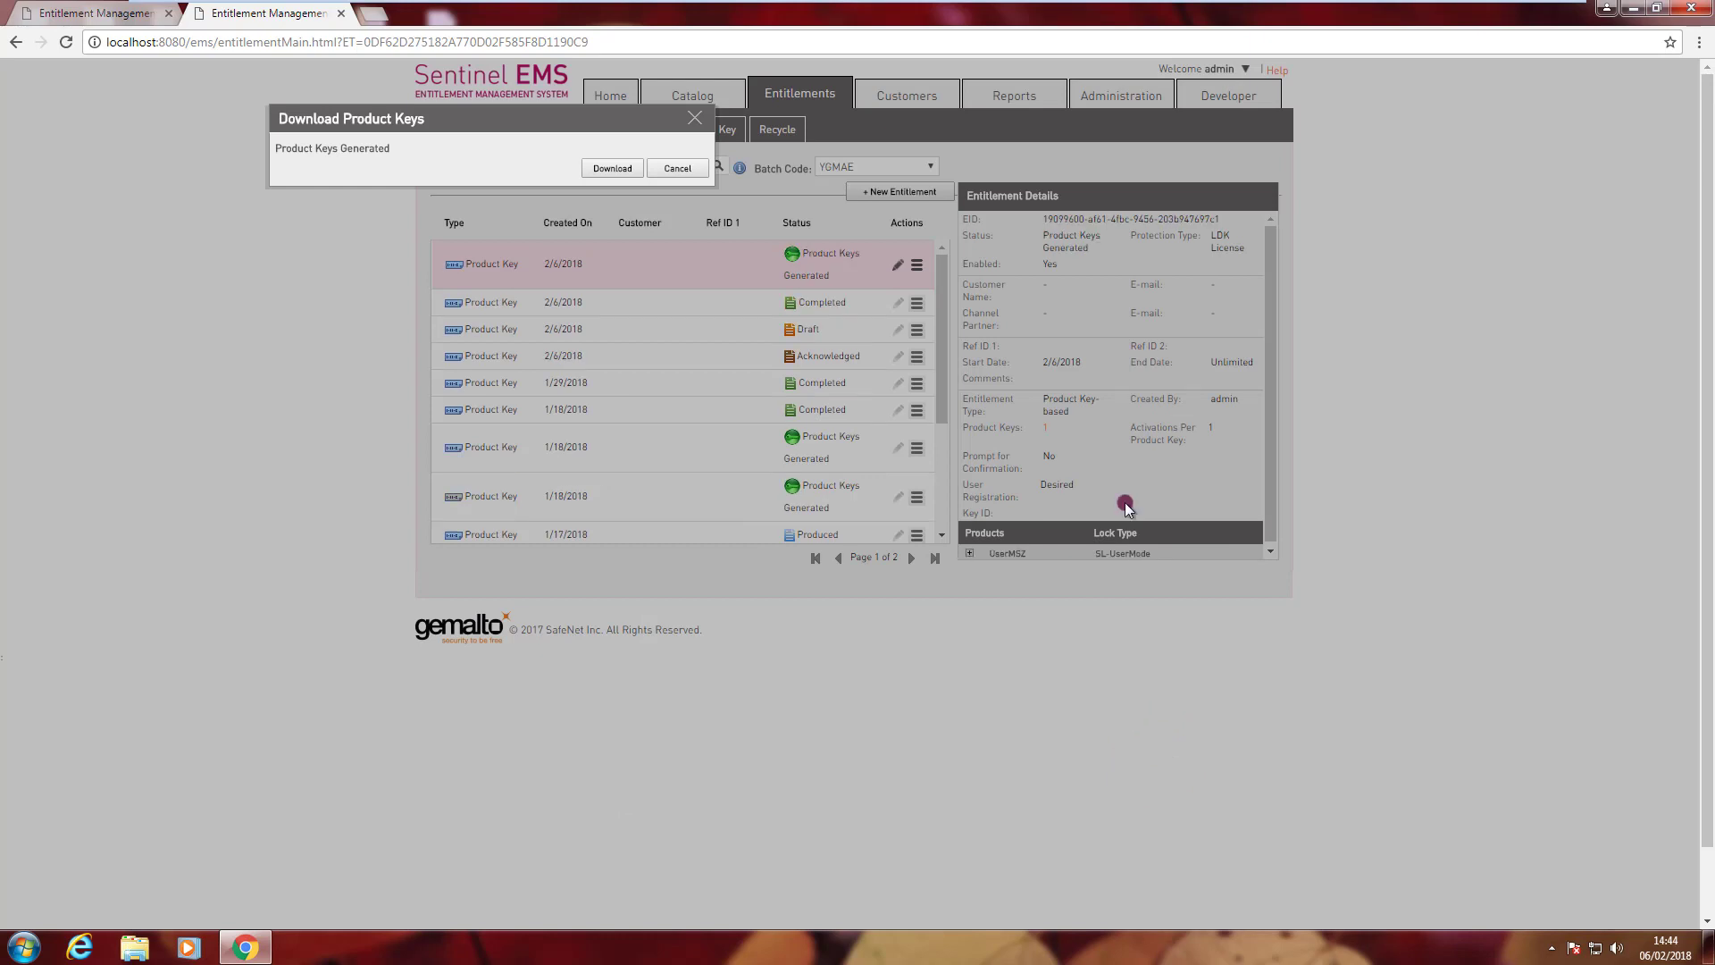
pyautogui.click(621, 169)
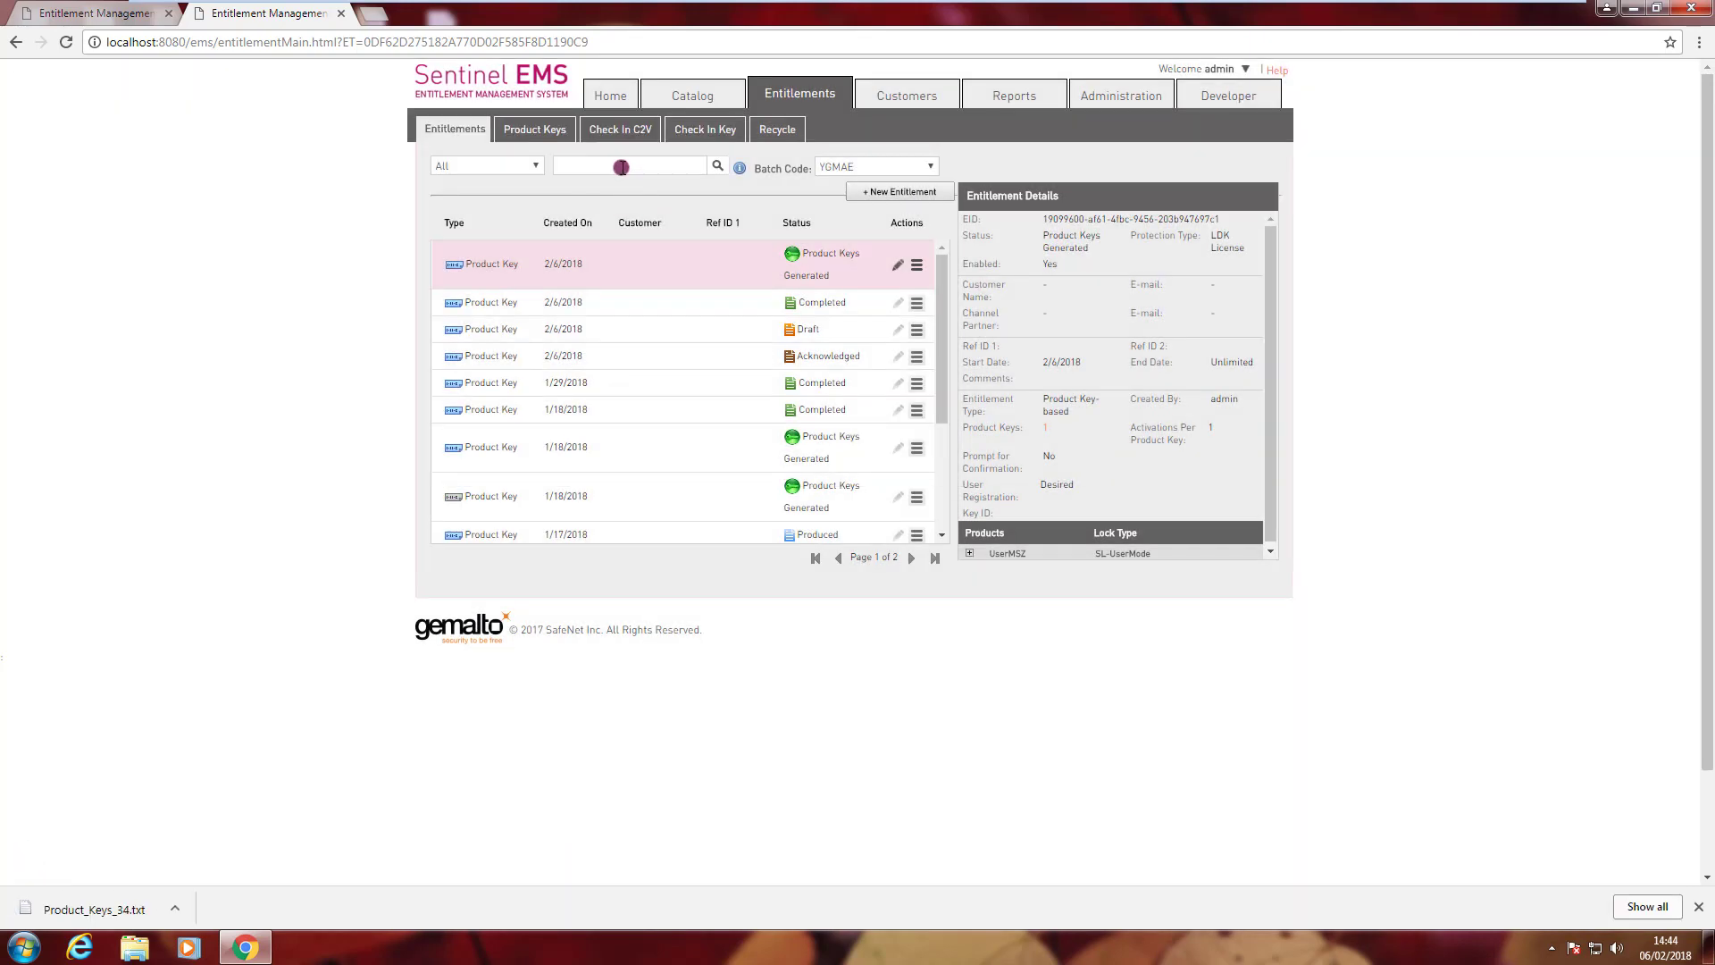
pyautogui.click(129, 909)
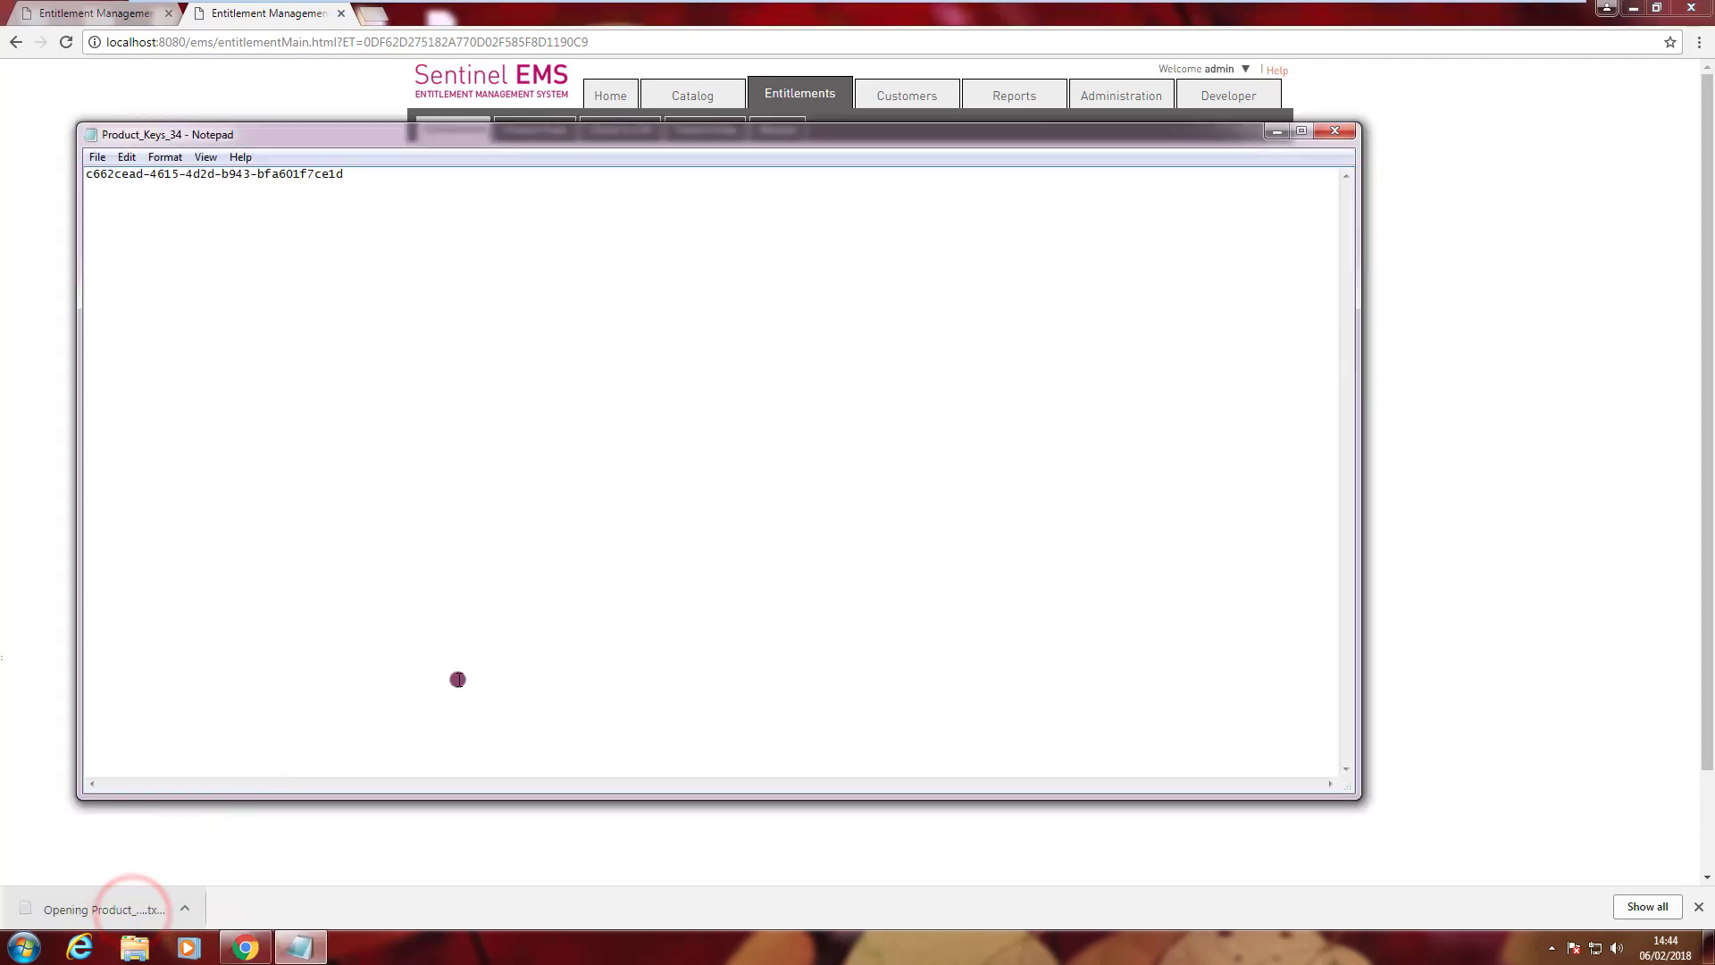
pyautogui.moveTo(345, 174); pyautogui.dragTo(86, 175)
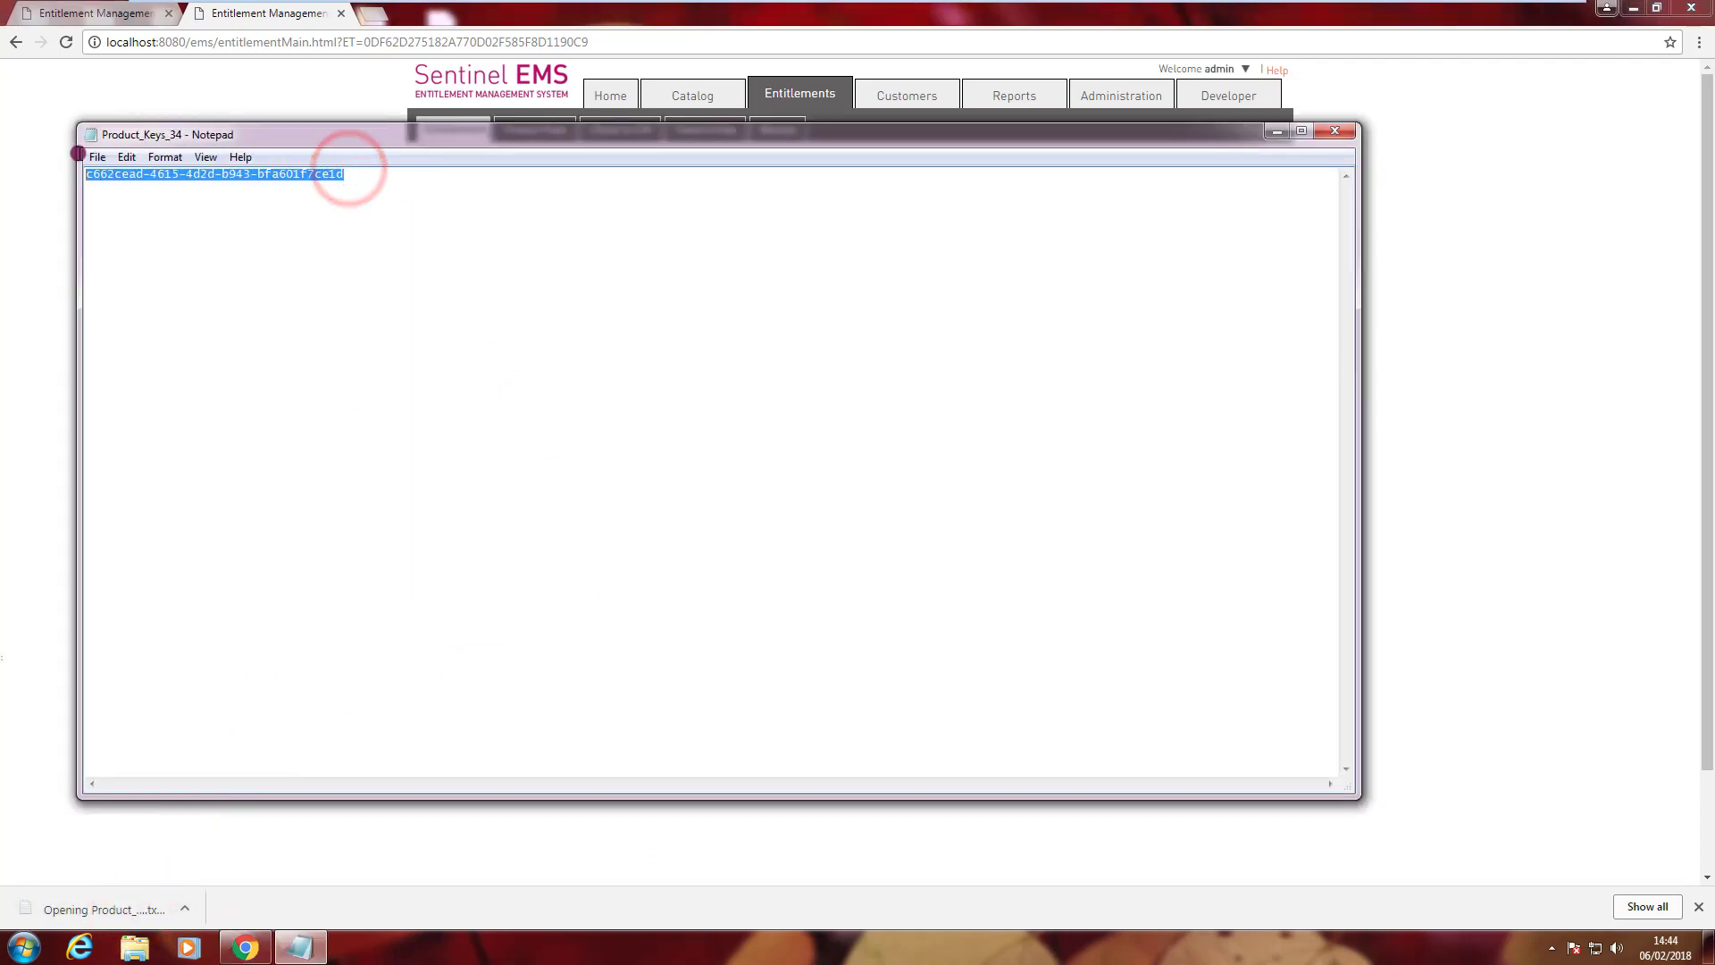
pyautogui.moveTo(243, 140); pyautogui.dragTo(279, 230)
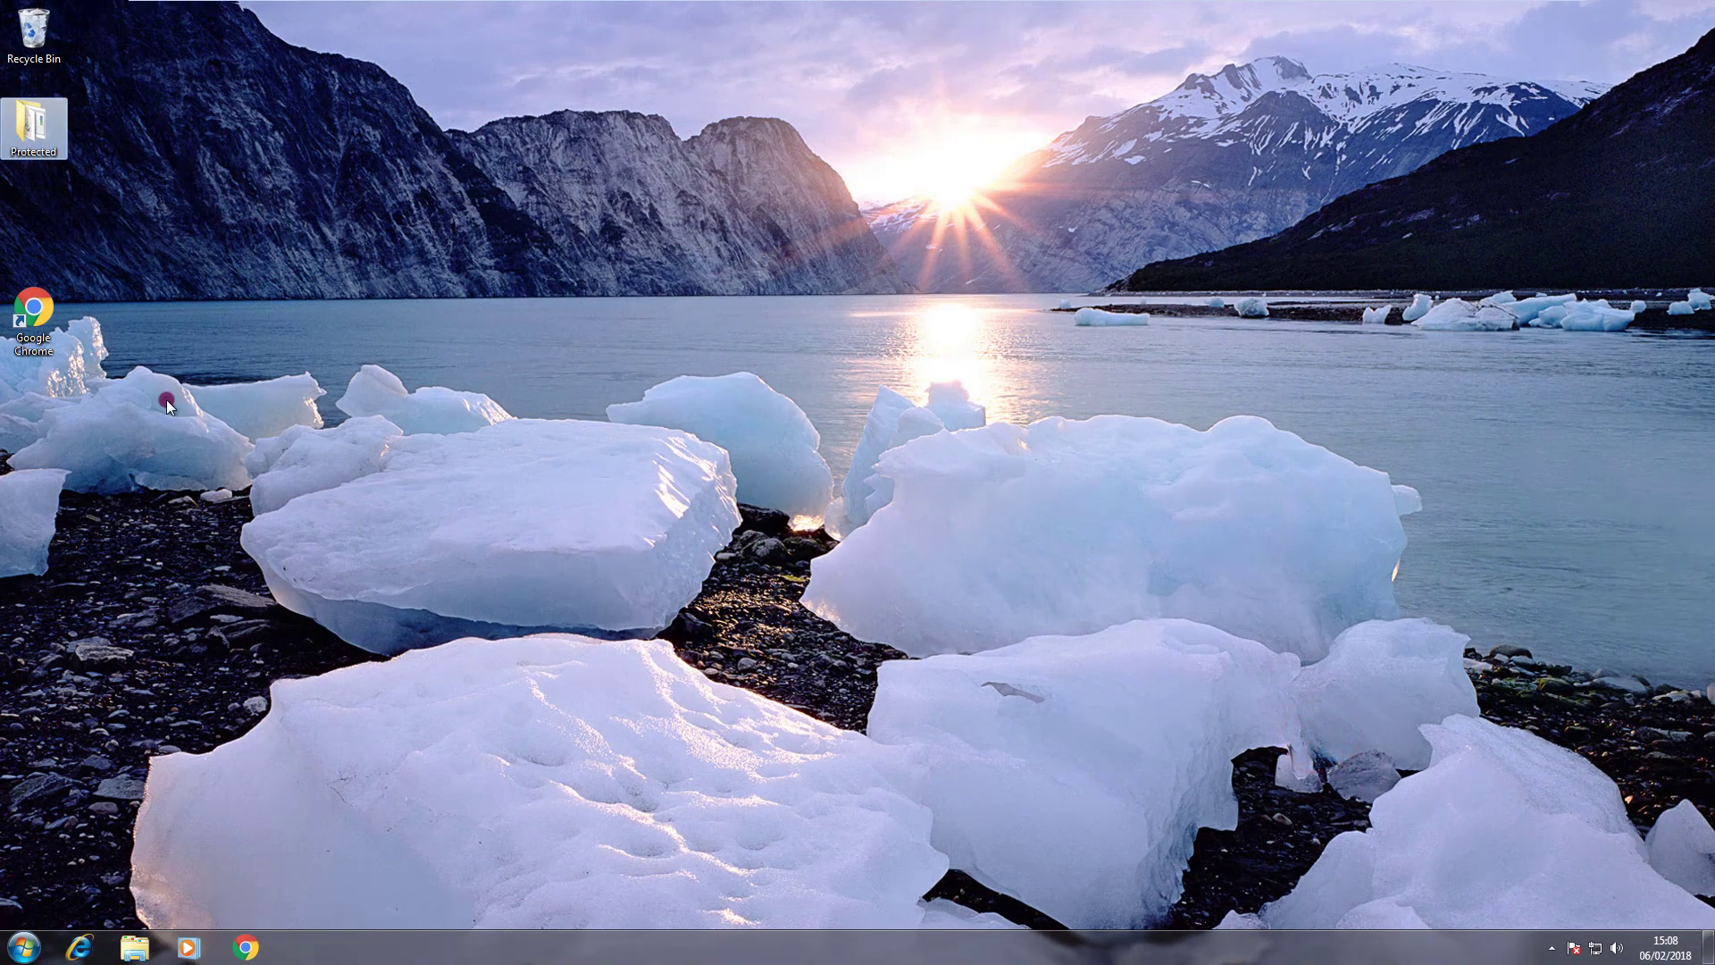
# Step: Test-run Win_x64_BounceU from the Protected folder on the desktop, dismissing its message and closing the folder
pyautogui.doubleClick(39, 131)
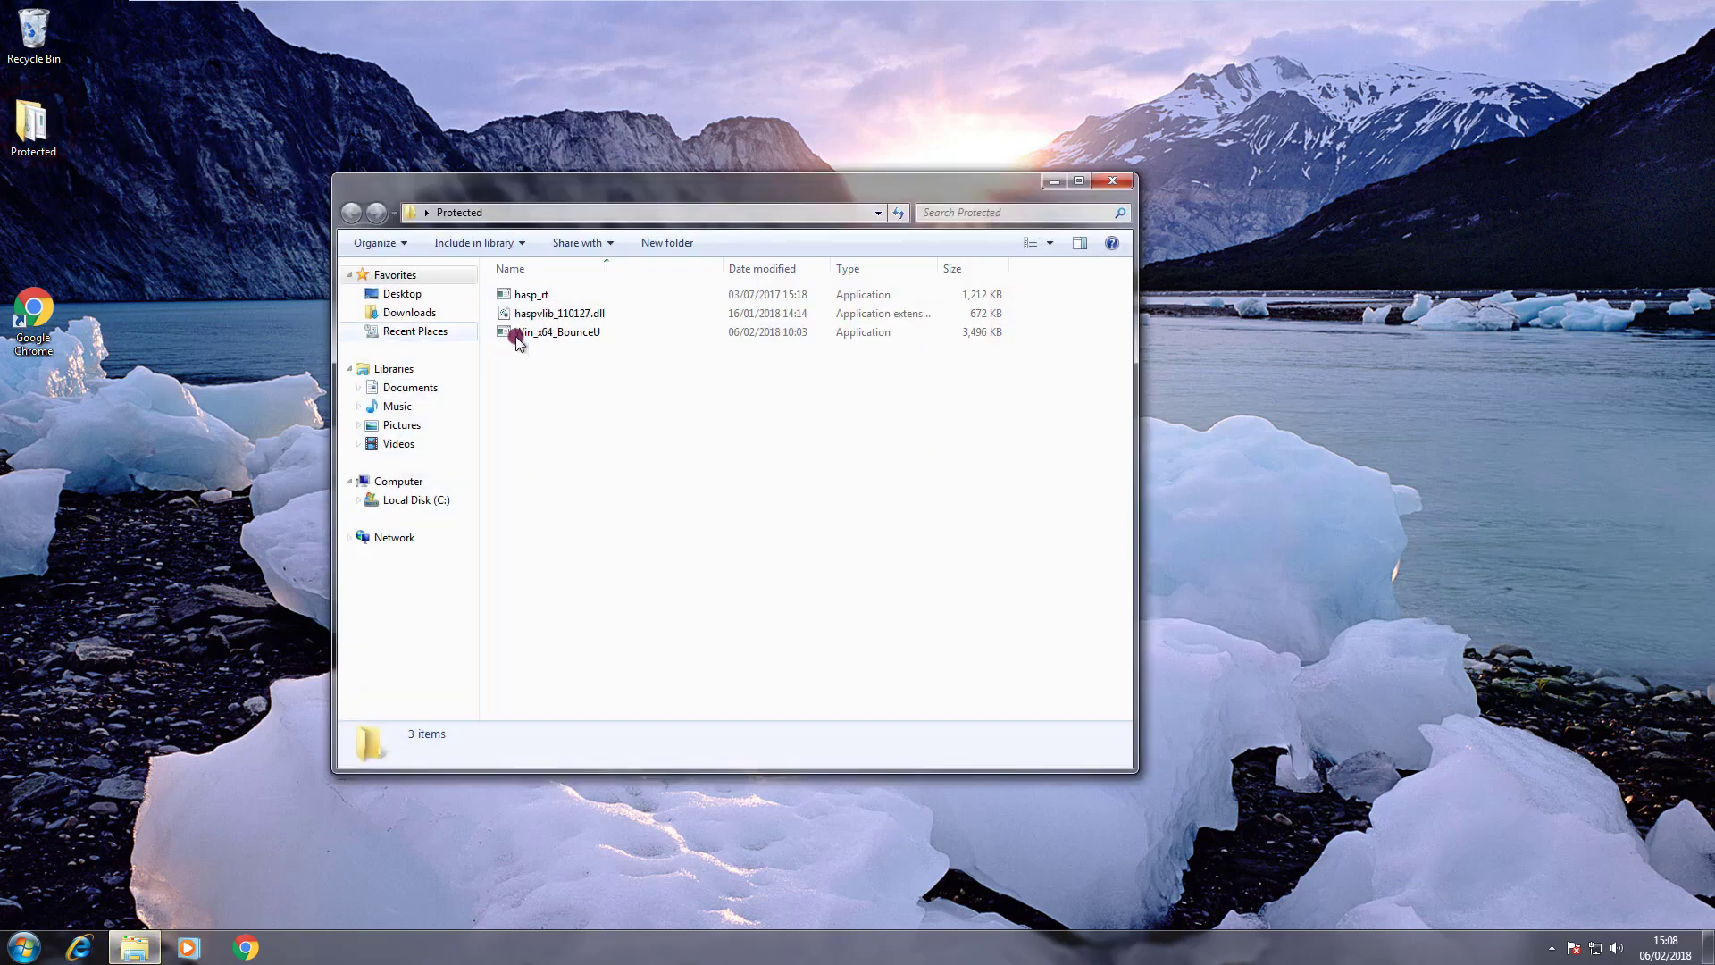
pyautogui.doubleClick(527, 332)
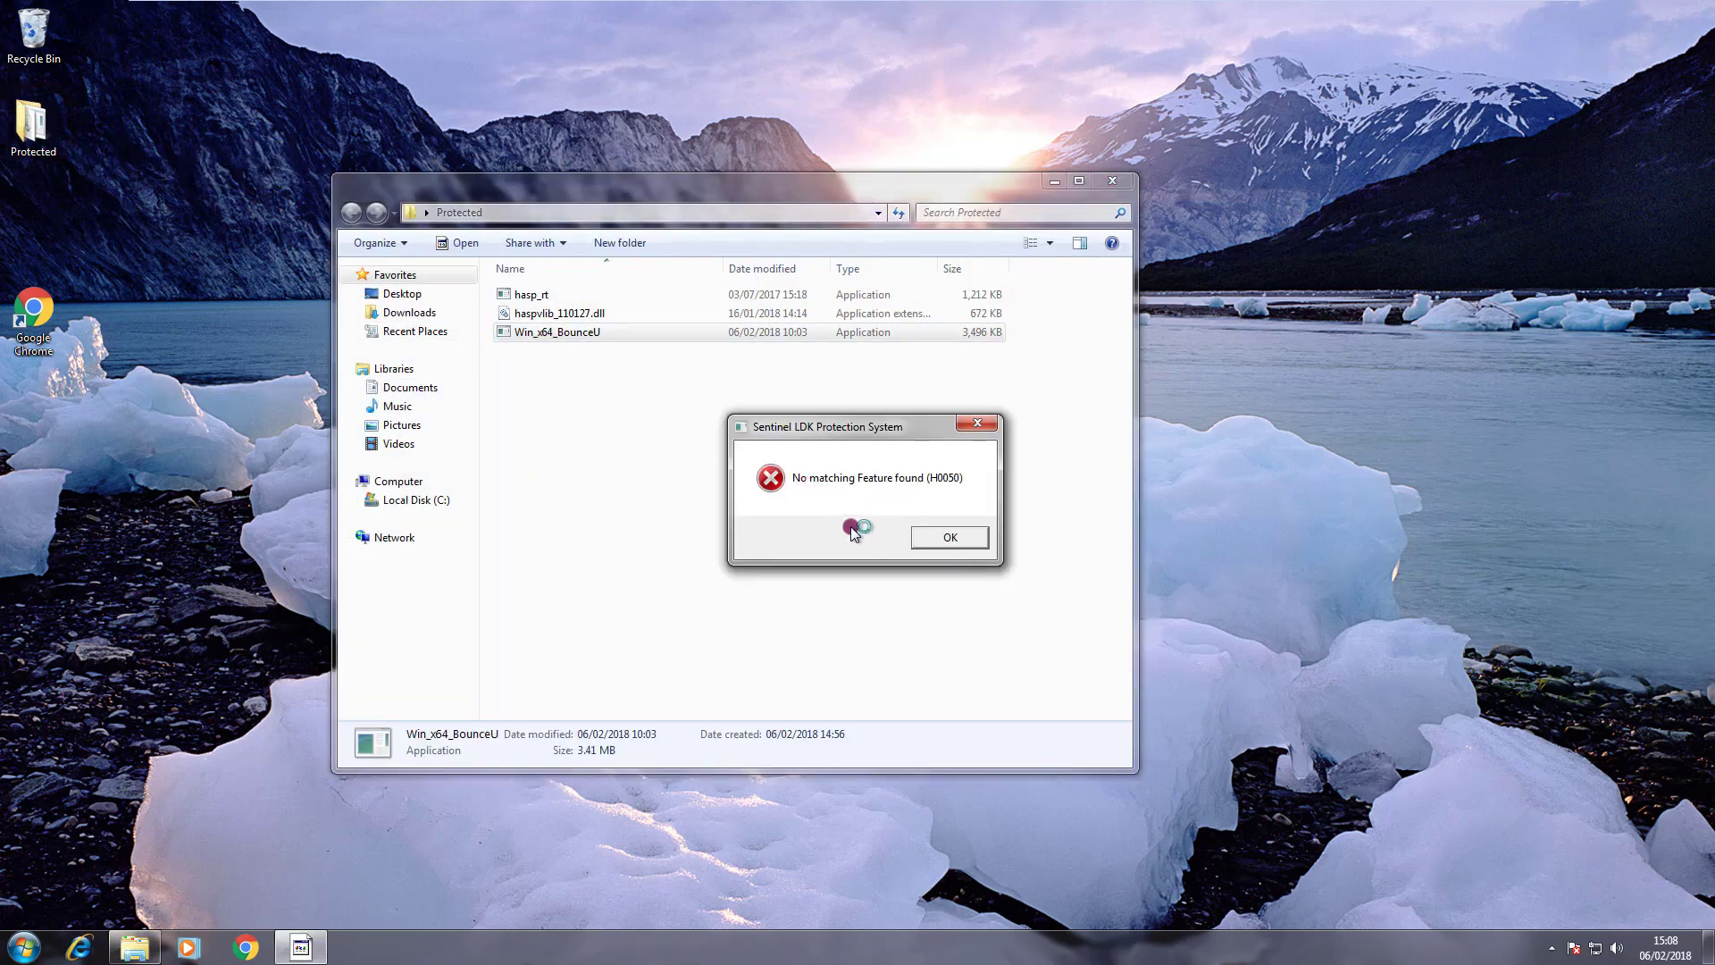
pyautogui.click(947, 536)
pyautogui.click(1112, 180)
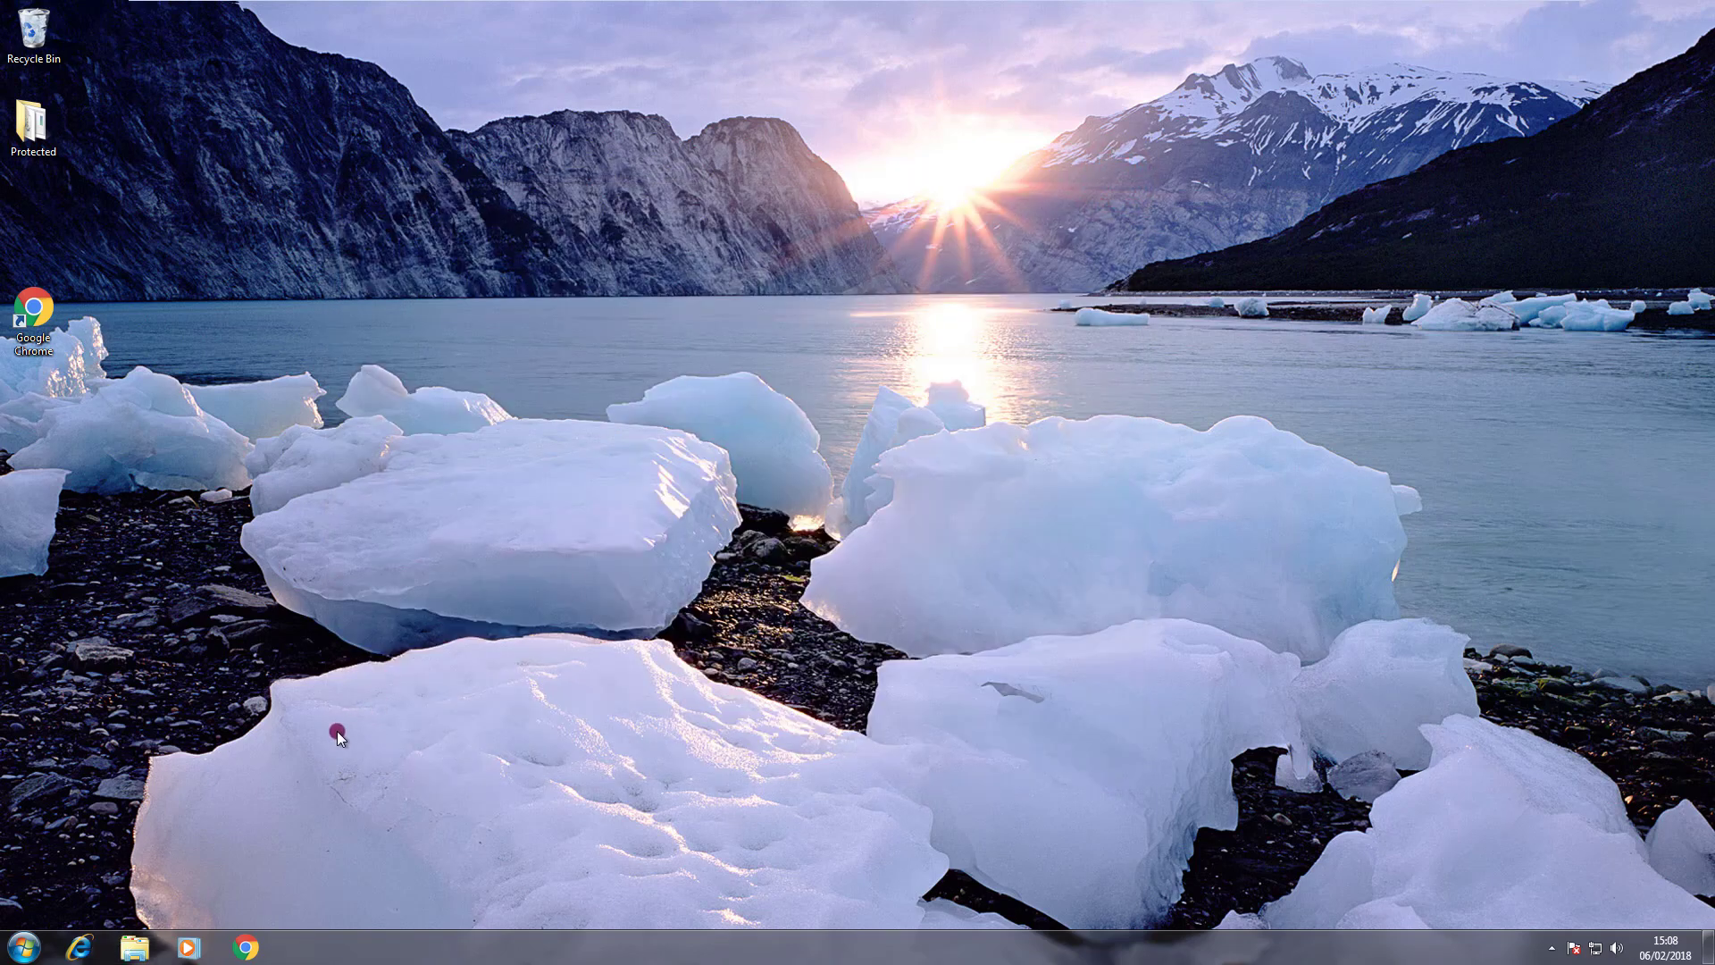
# Step: Log in to the EMS customer page in Chrome by pasting the product key, and postpone the customer registration
pyautogui.click(250, 953)
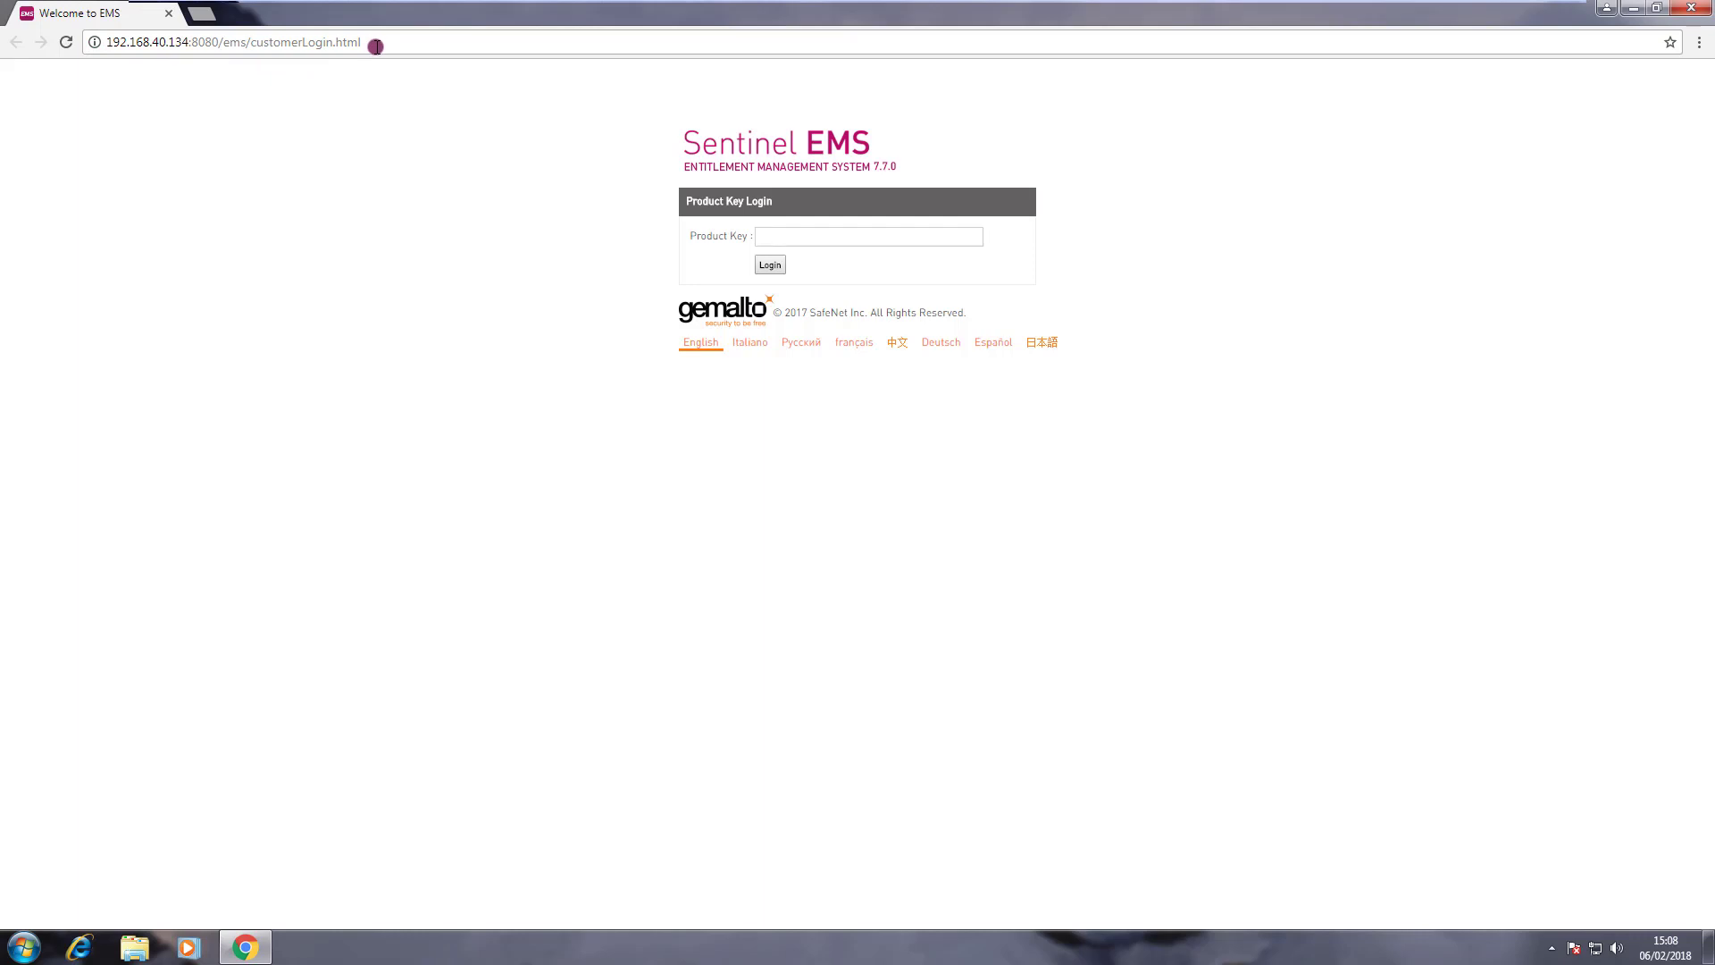
pyautogui.click(767, 237)
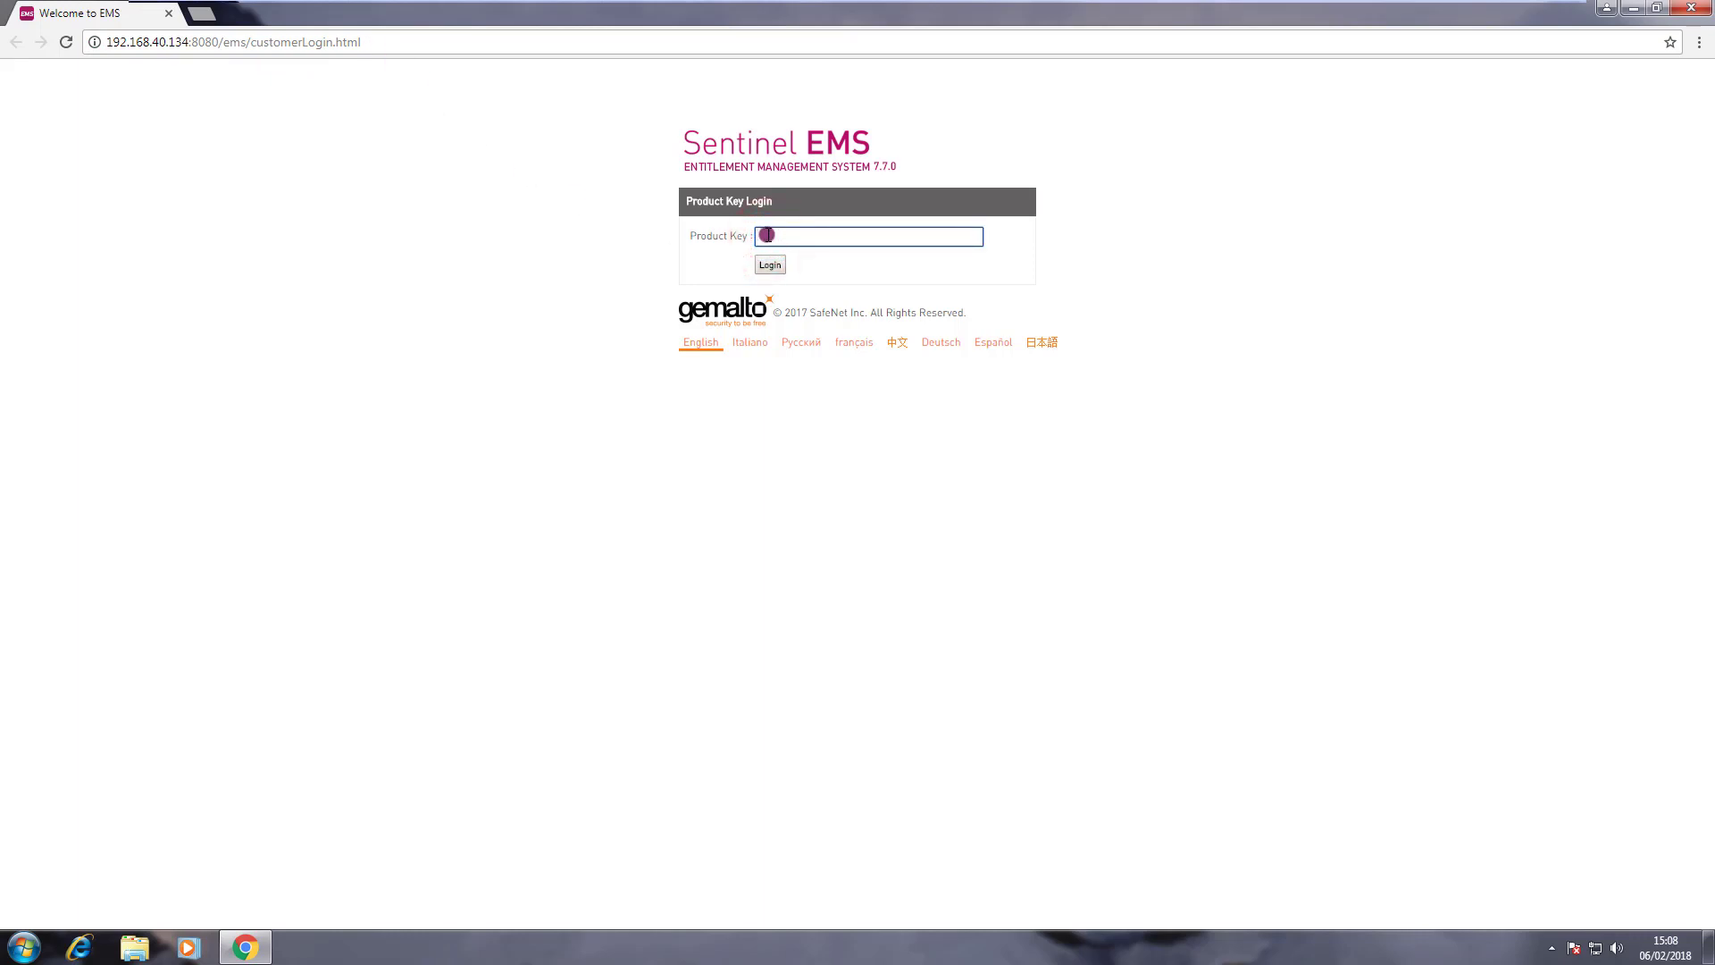
pyautogui.rightClick(767, 236)
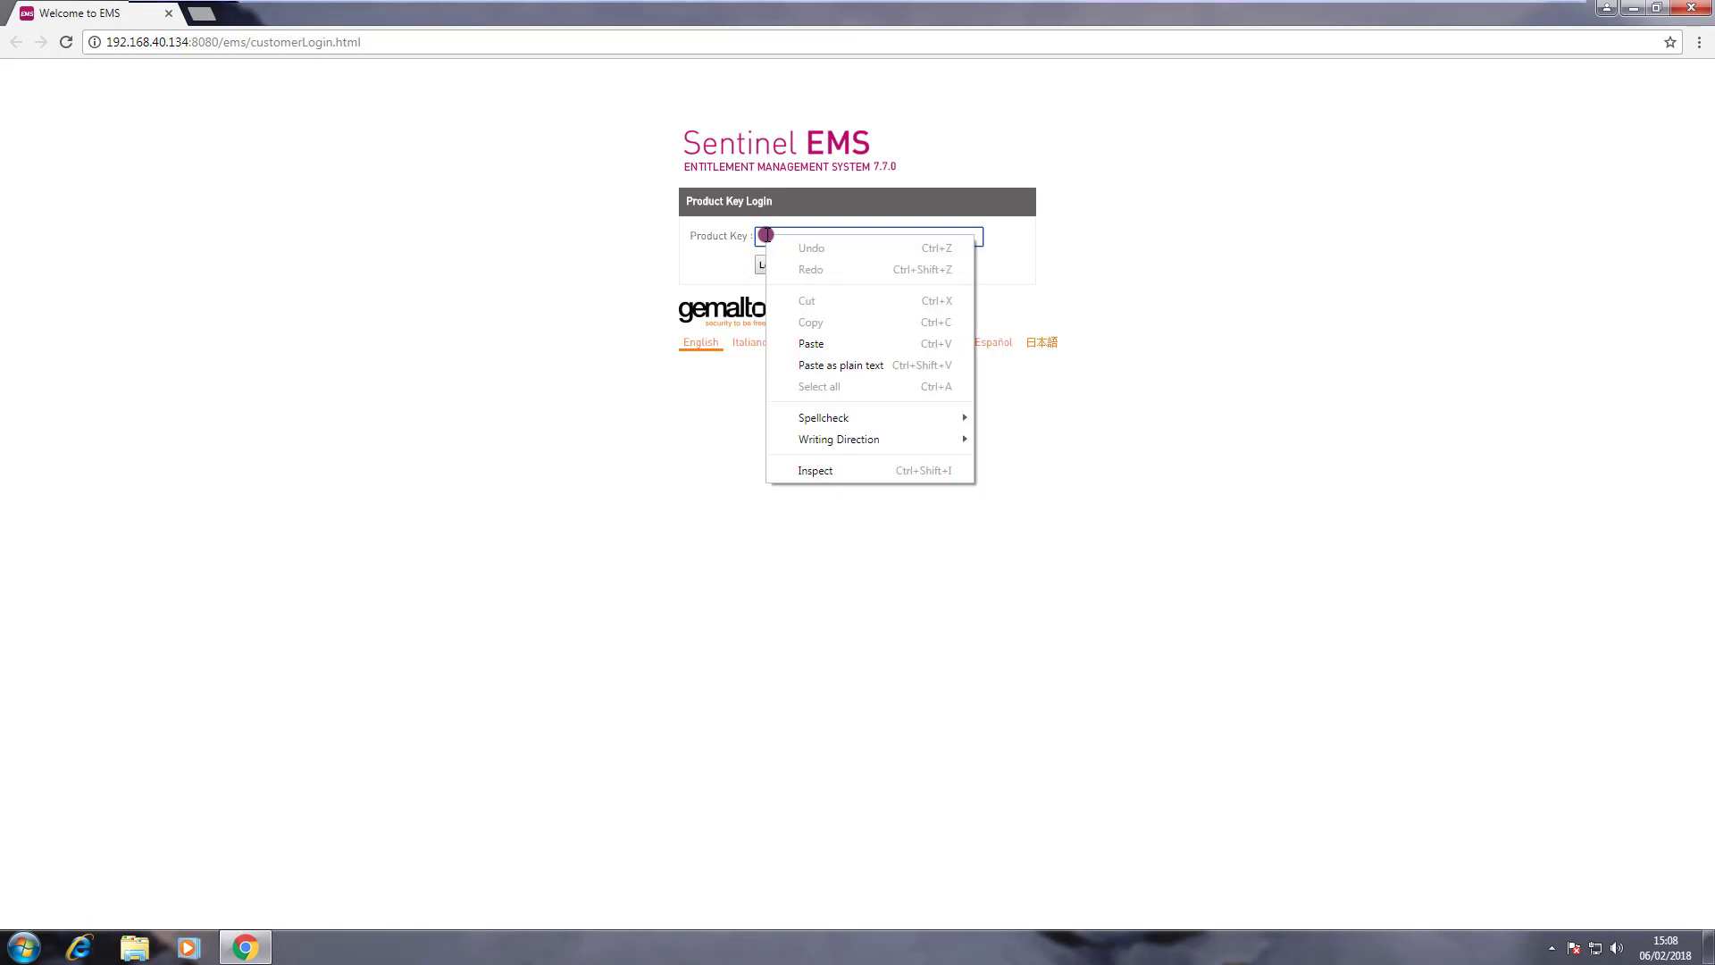
pyautogui.click(822, 348)
pyautogui.click(770, 266)
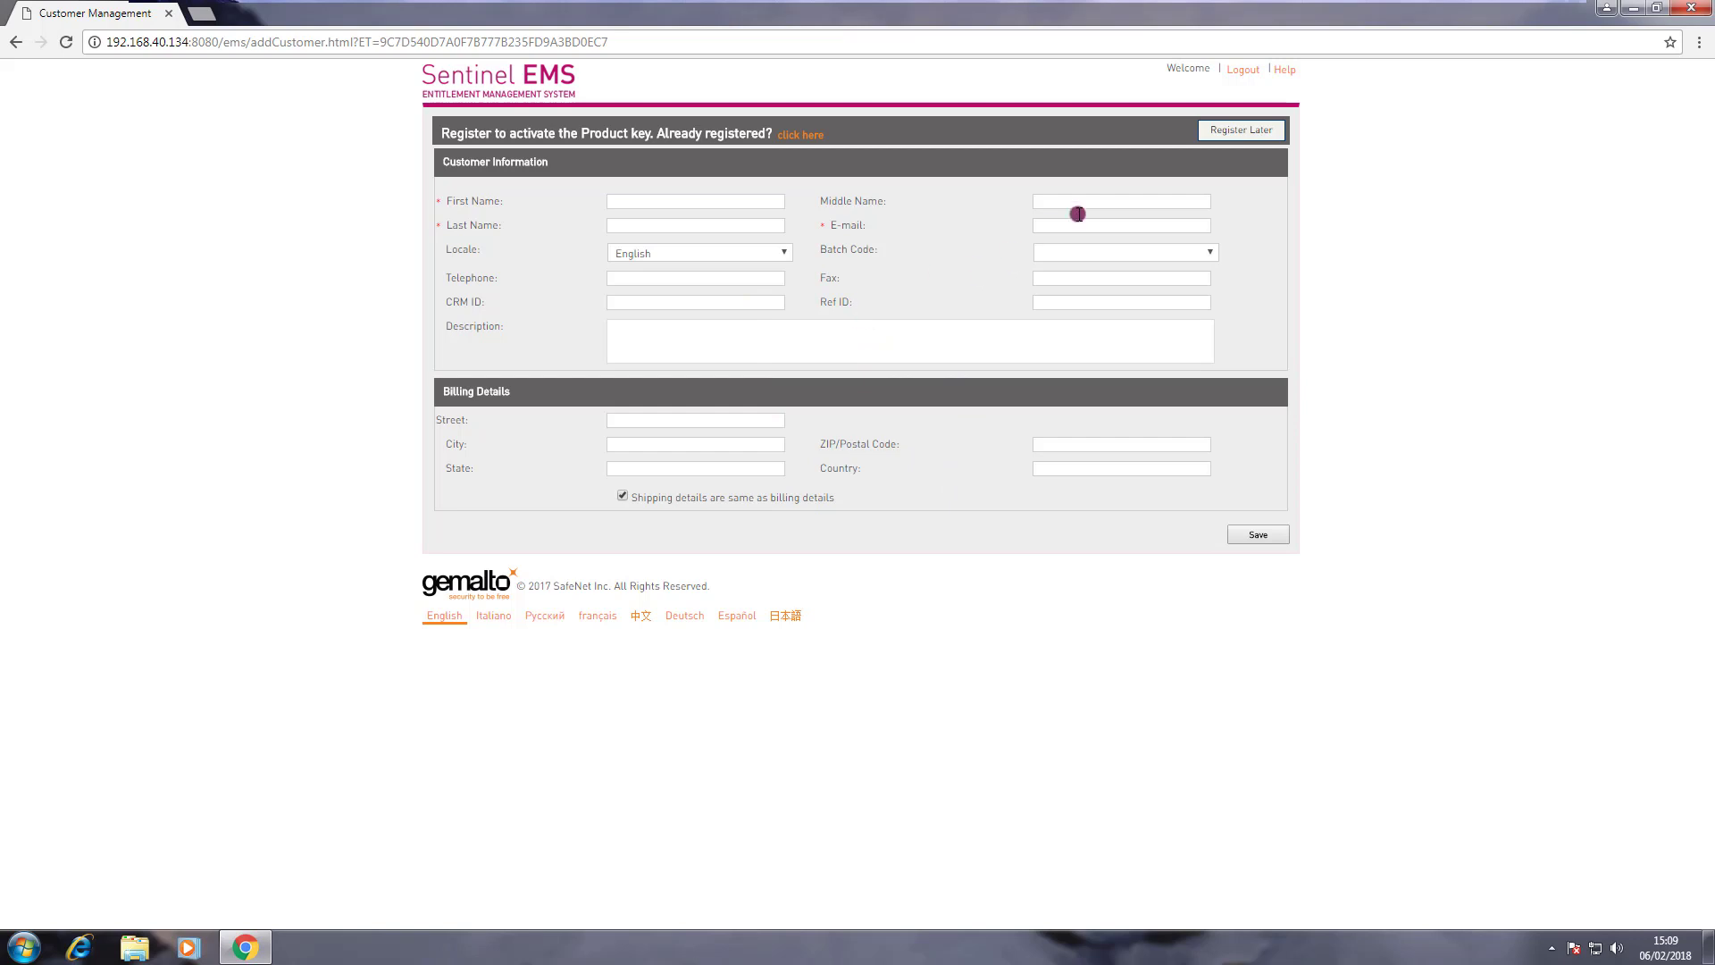
pyautogui.click(1233, 134)
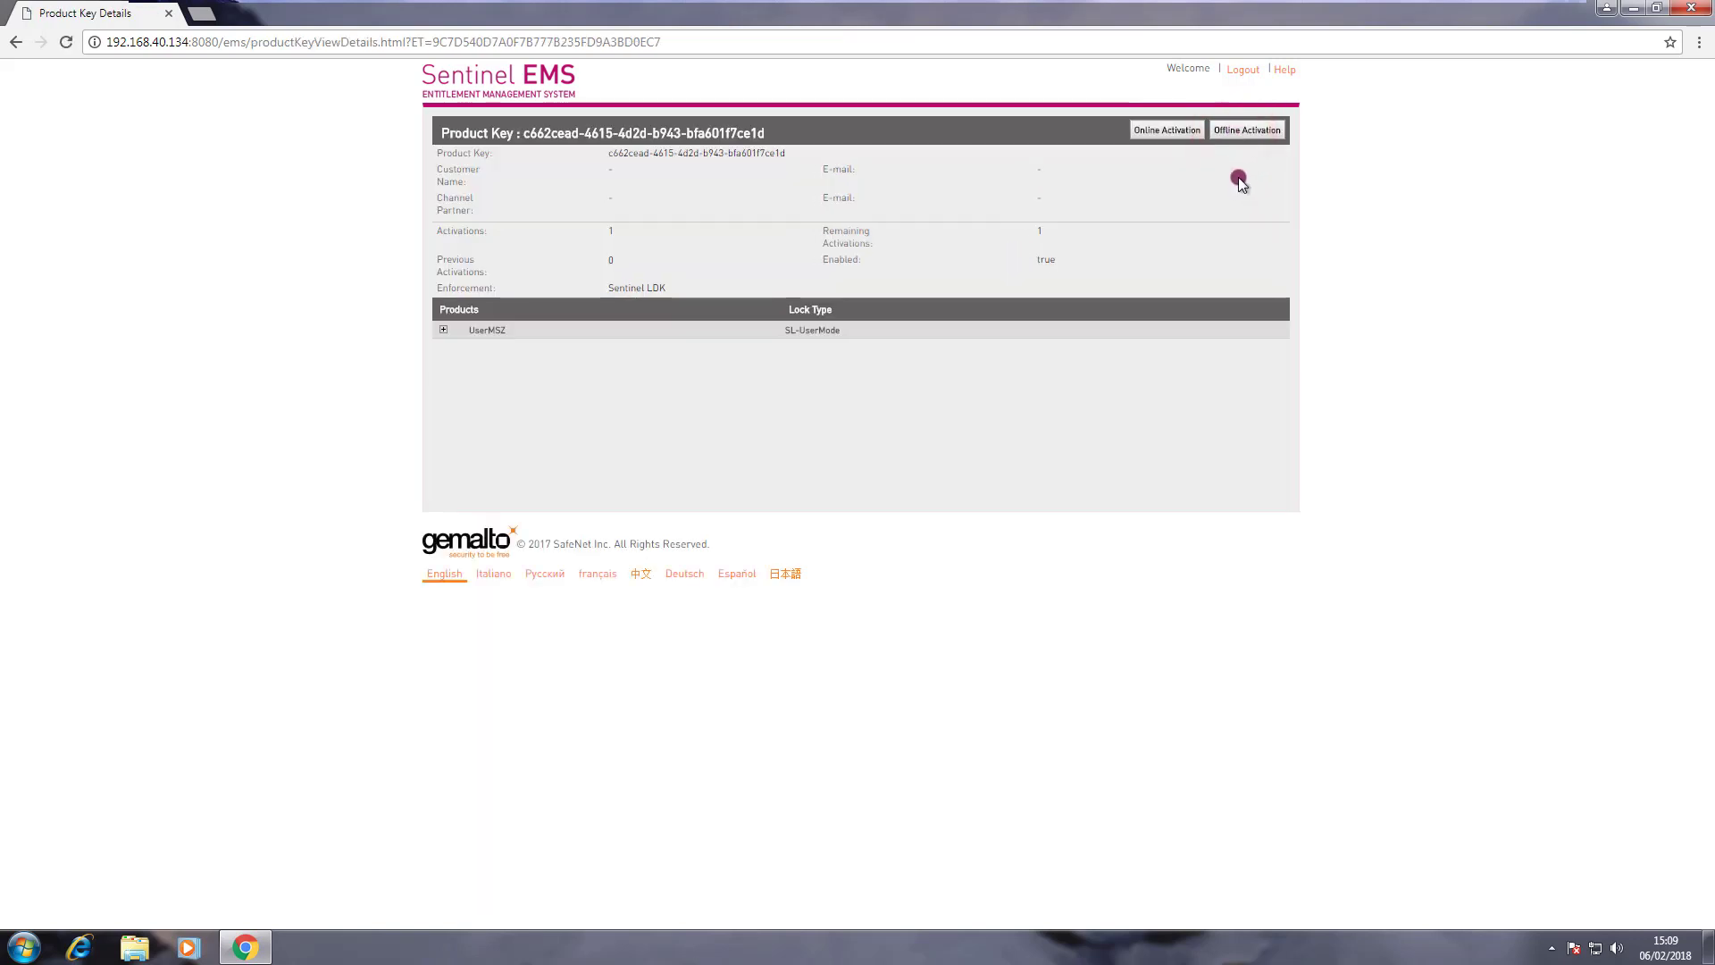
# Step: Start offline activation of the product key and download and run the RUS tool, RUS_YGMAE.exe
pyautogui.click(1254, 131)
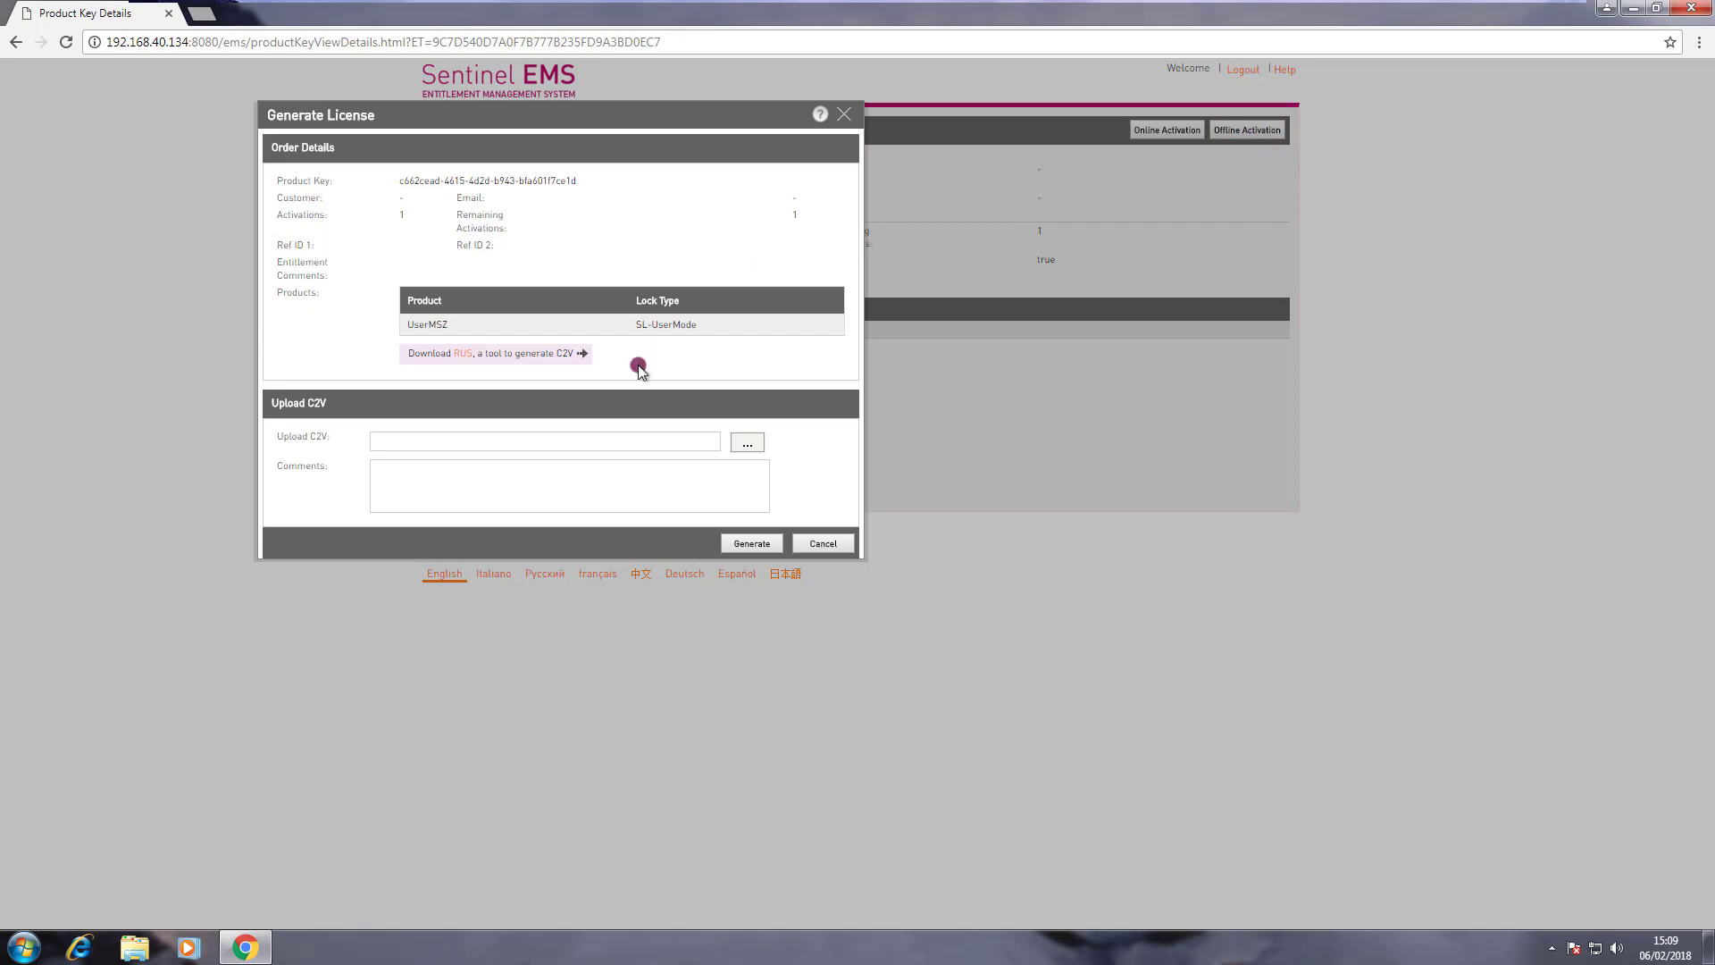
pyautogui.click(464, 355)
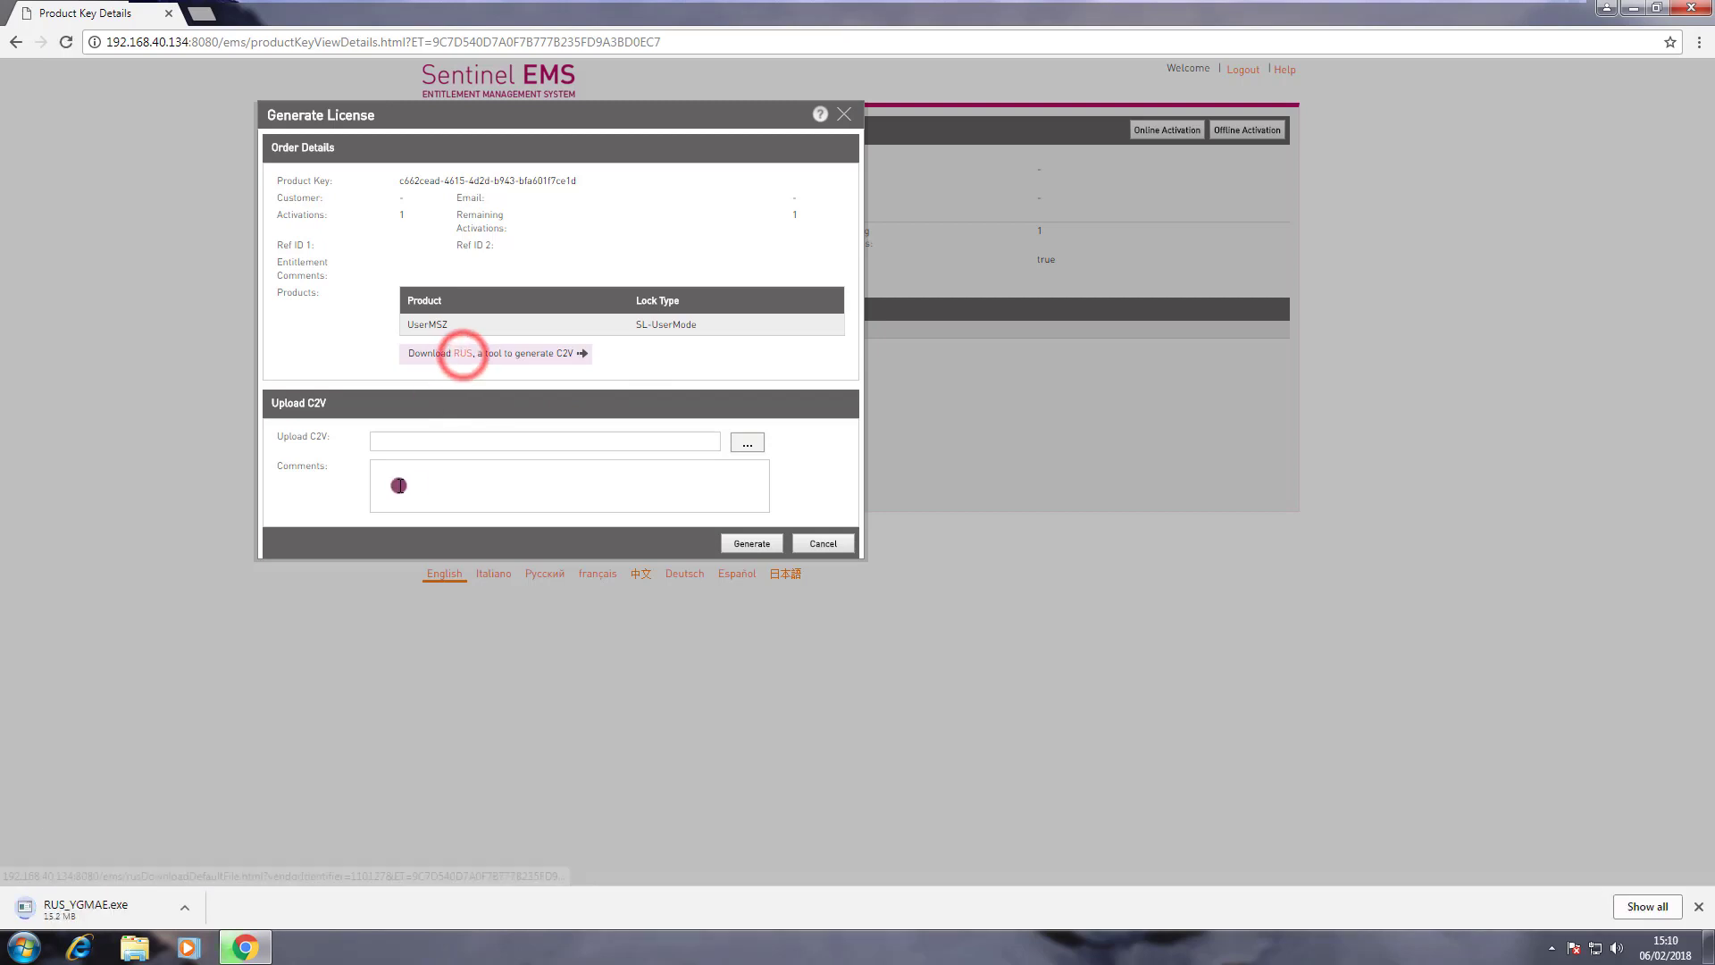
pyautogui.click(189, 912)
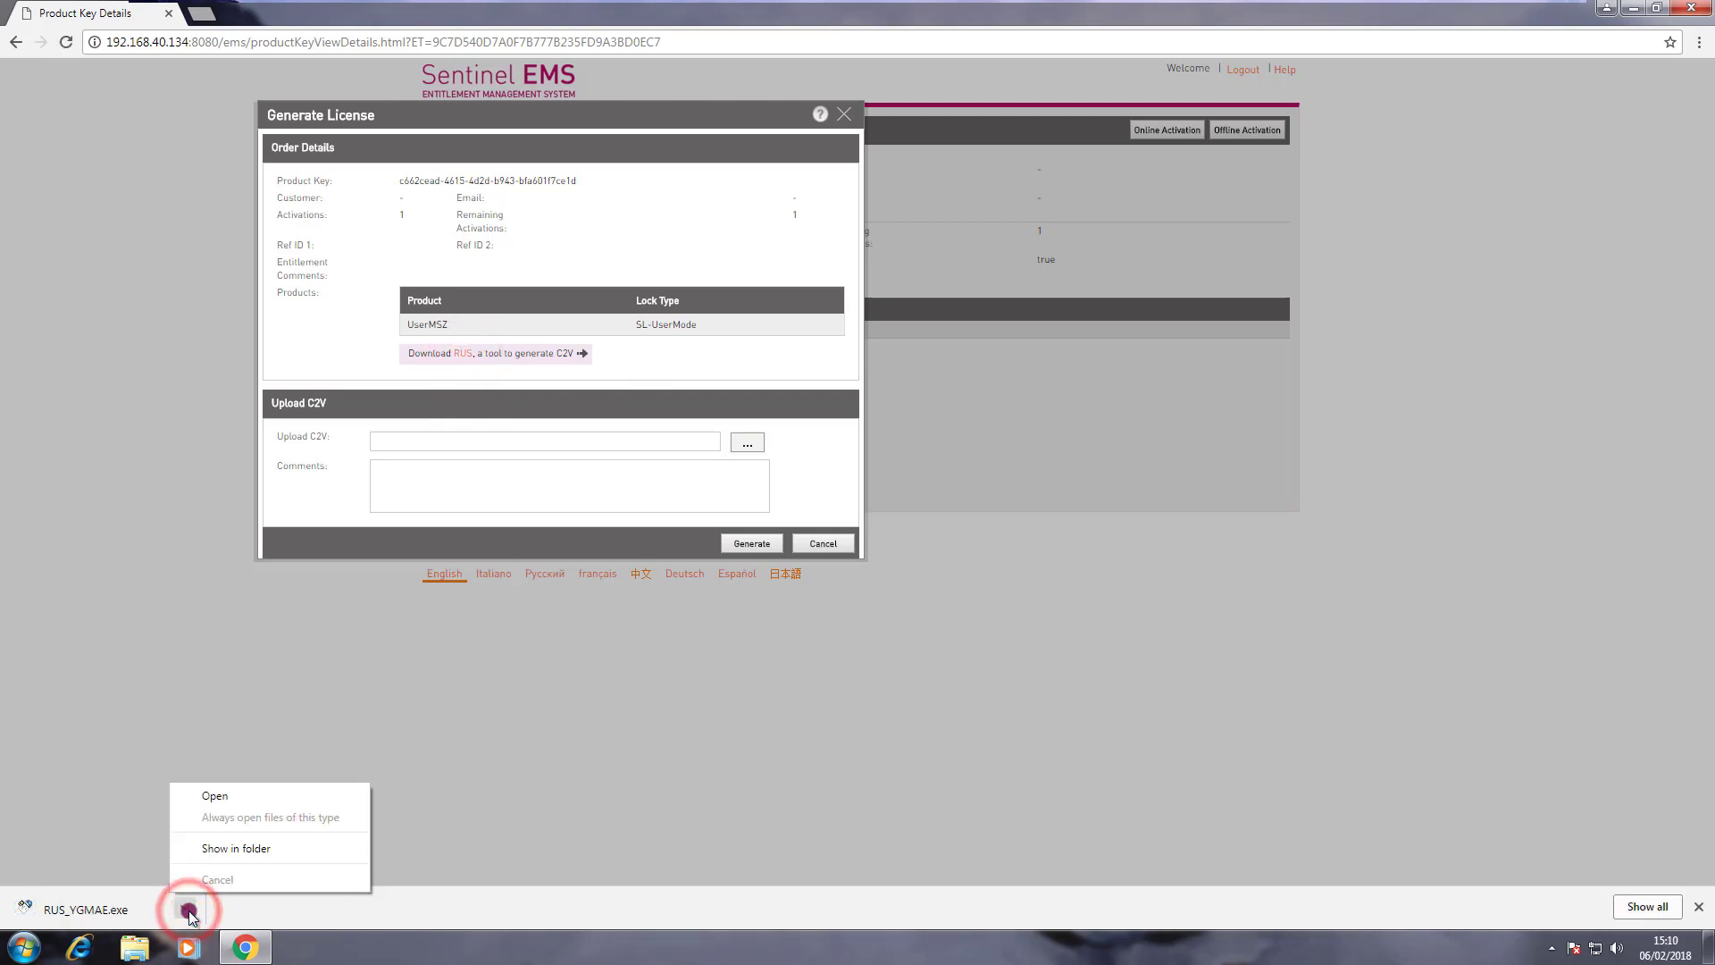
pyautogui.click(223, 796)
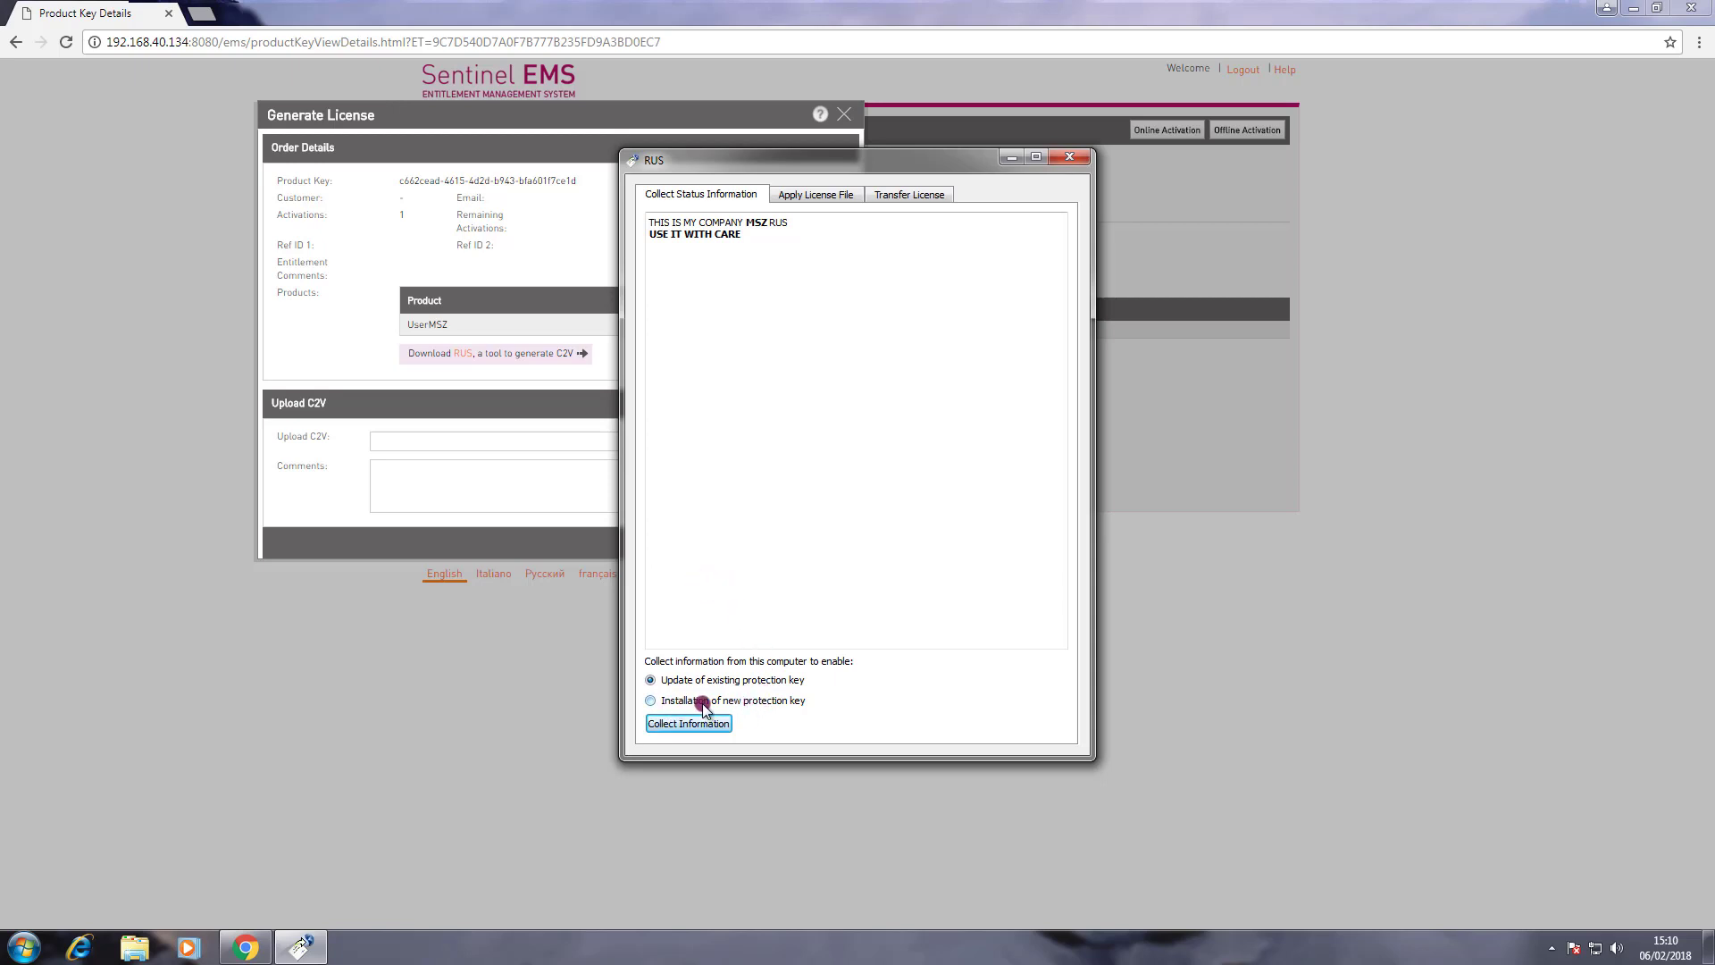
# Step: Collect this computer's information for installation of a new protection key and save it as fingerprint on the Desktop
pyautogui.click(793, 704)
pyautogui.click(709, 725)
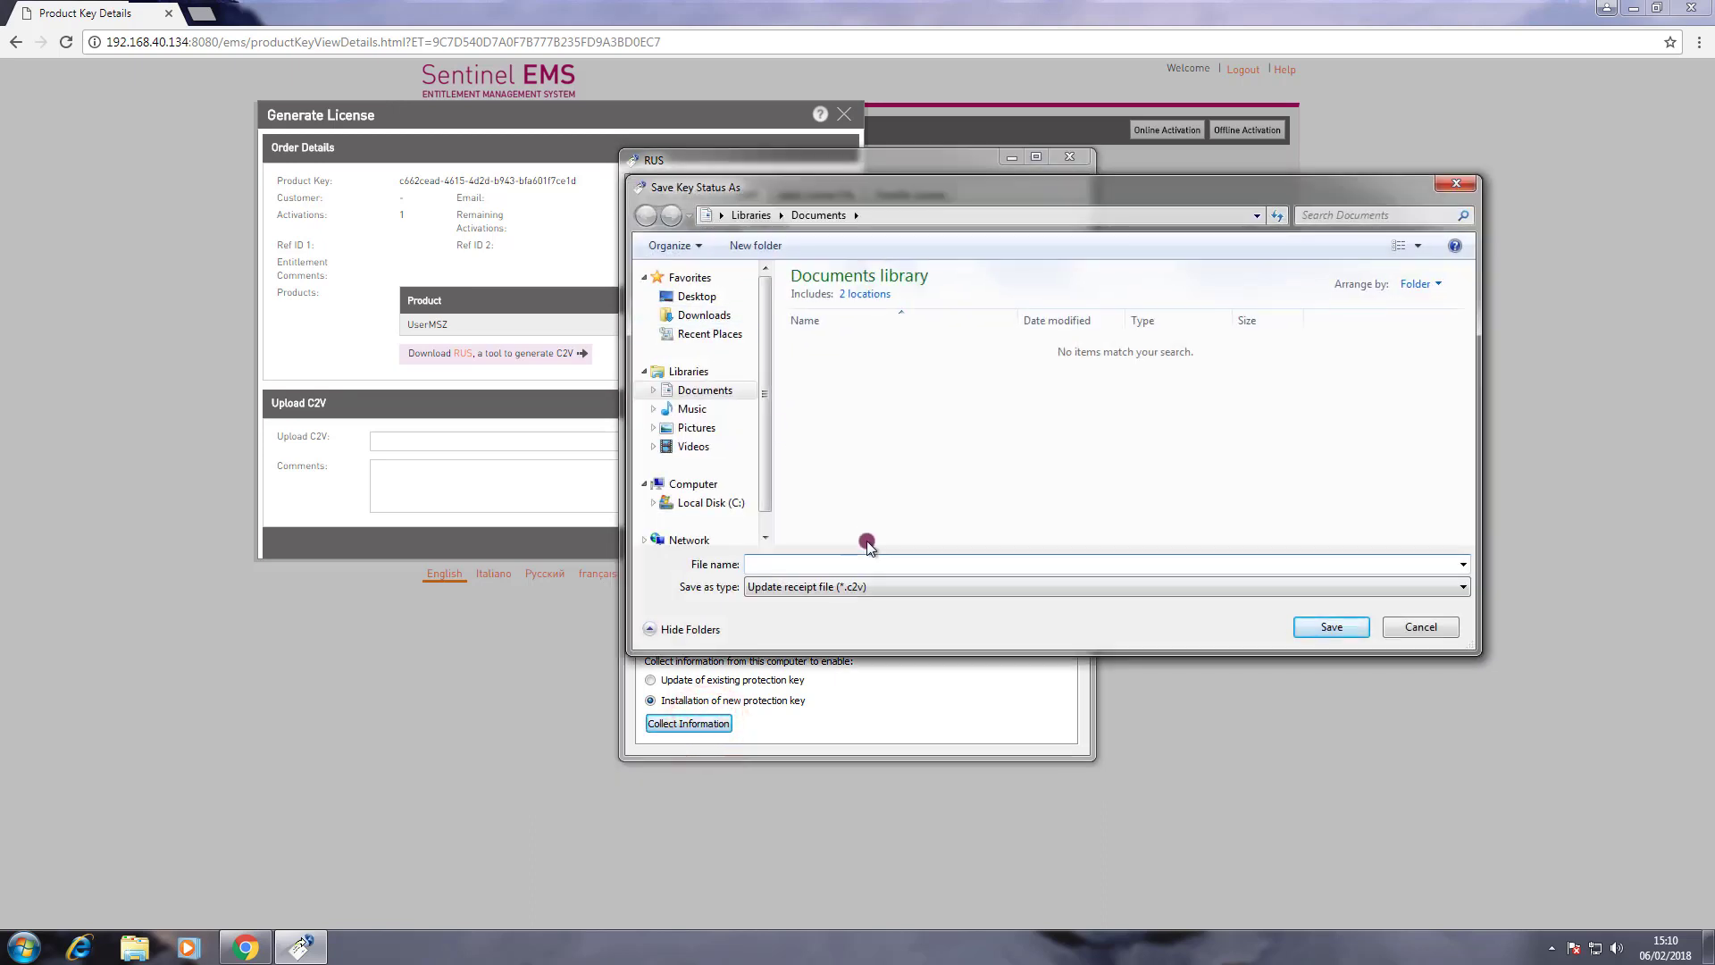
pyautogui.click(697, 295)
pyautogui.click(797, 564)
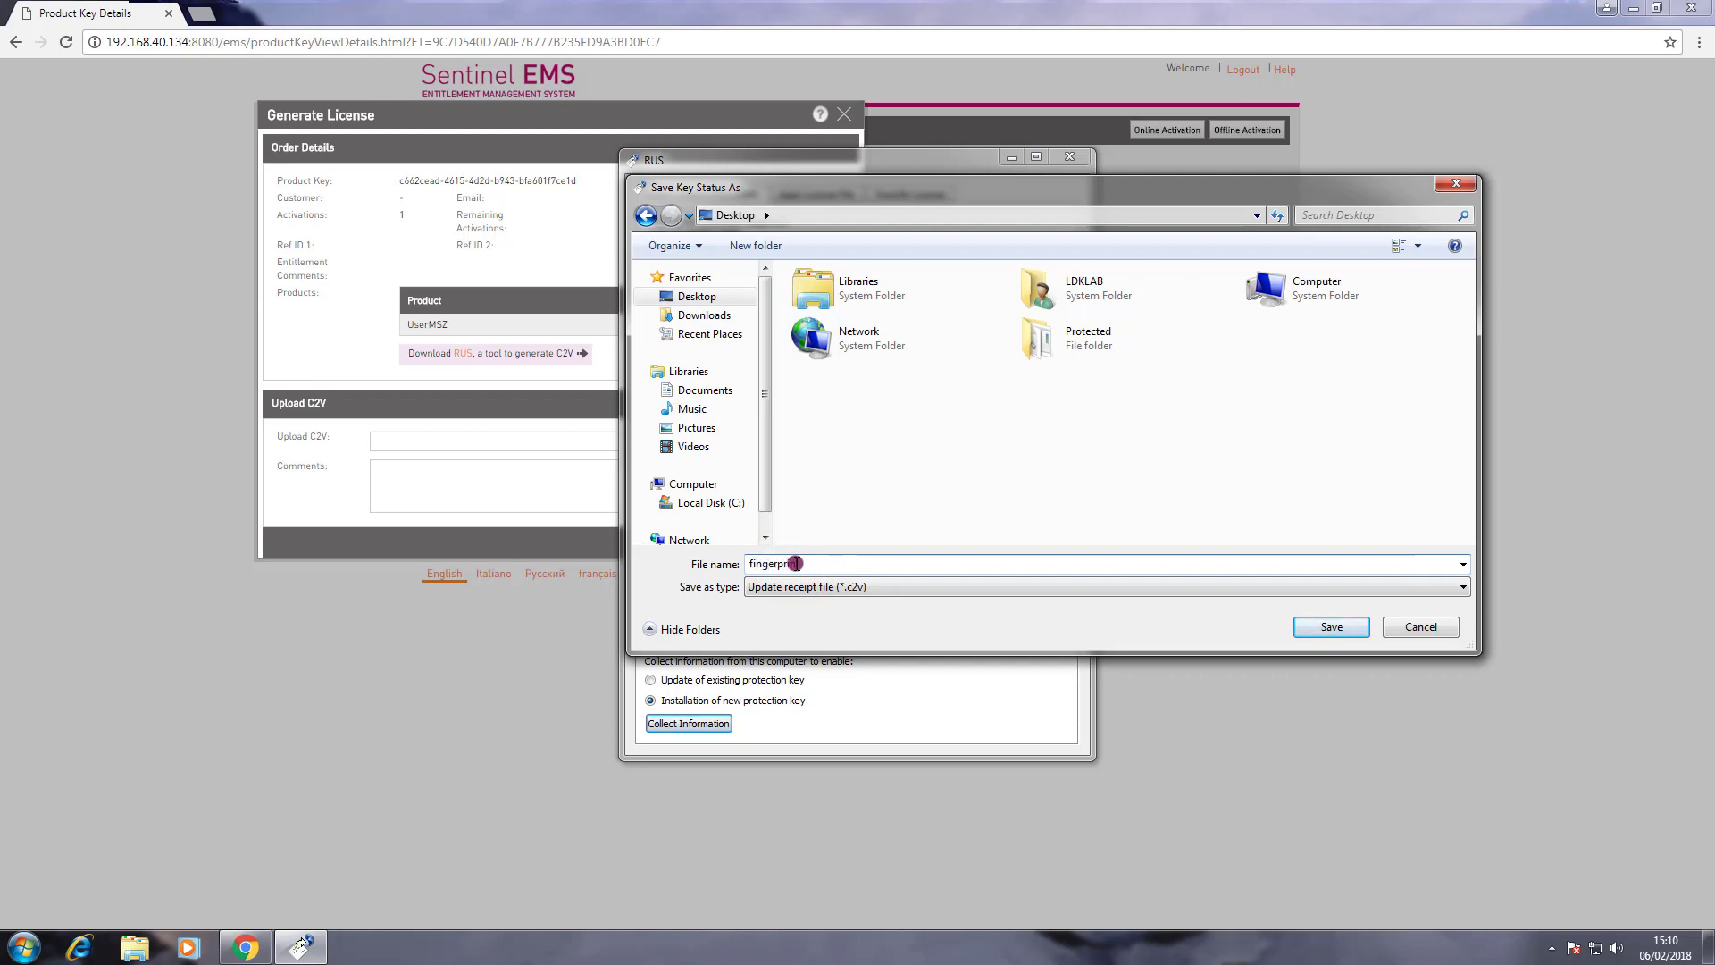
pyautogui.write('fingerprint')
pyautogui.click(1317, 631)
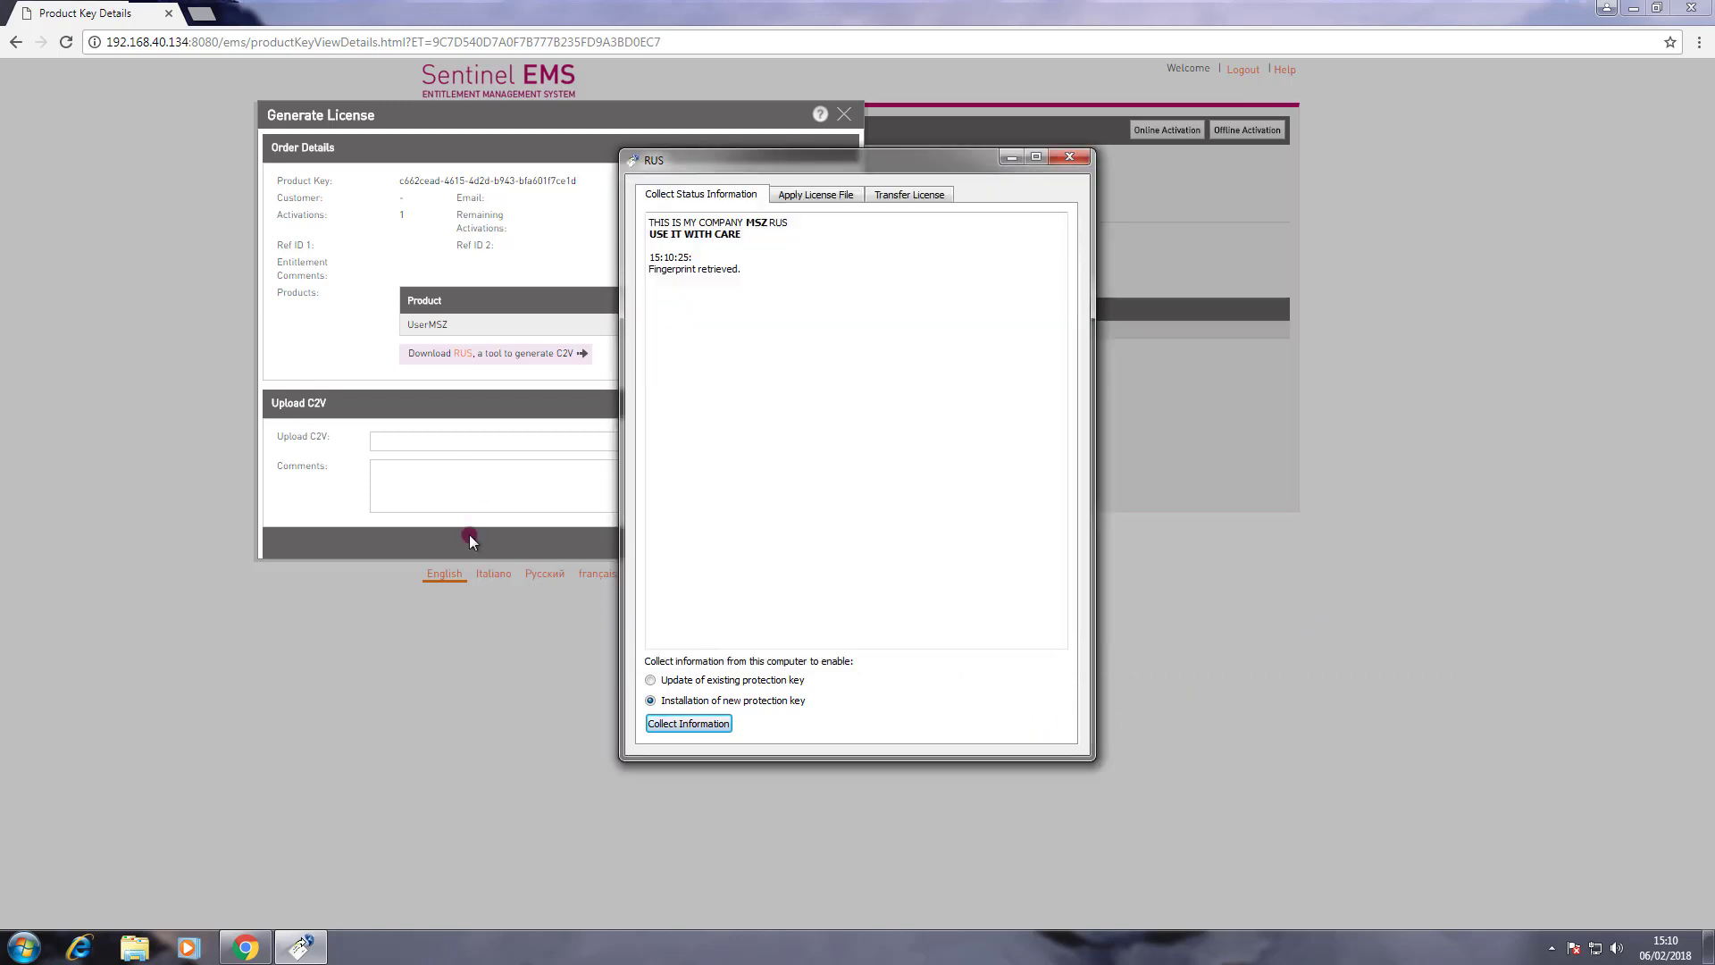
# Step: Upload fingerprint.c2v from the Desktop to the offline activation in Chrome and generate the license
pyautogui.click(441, 667)
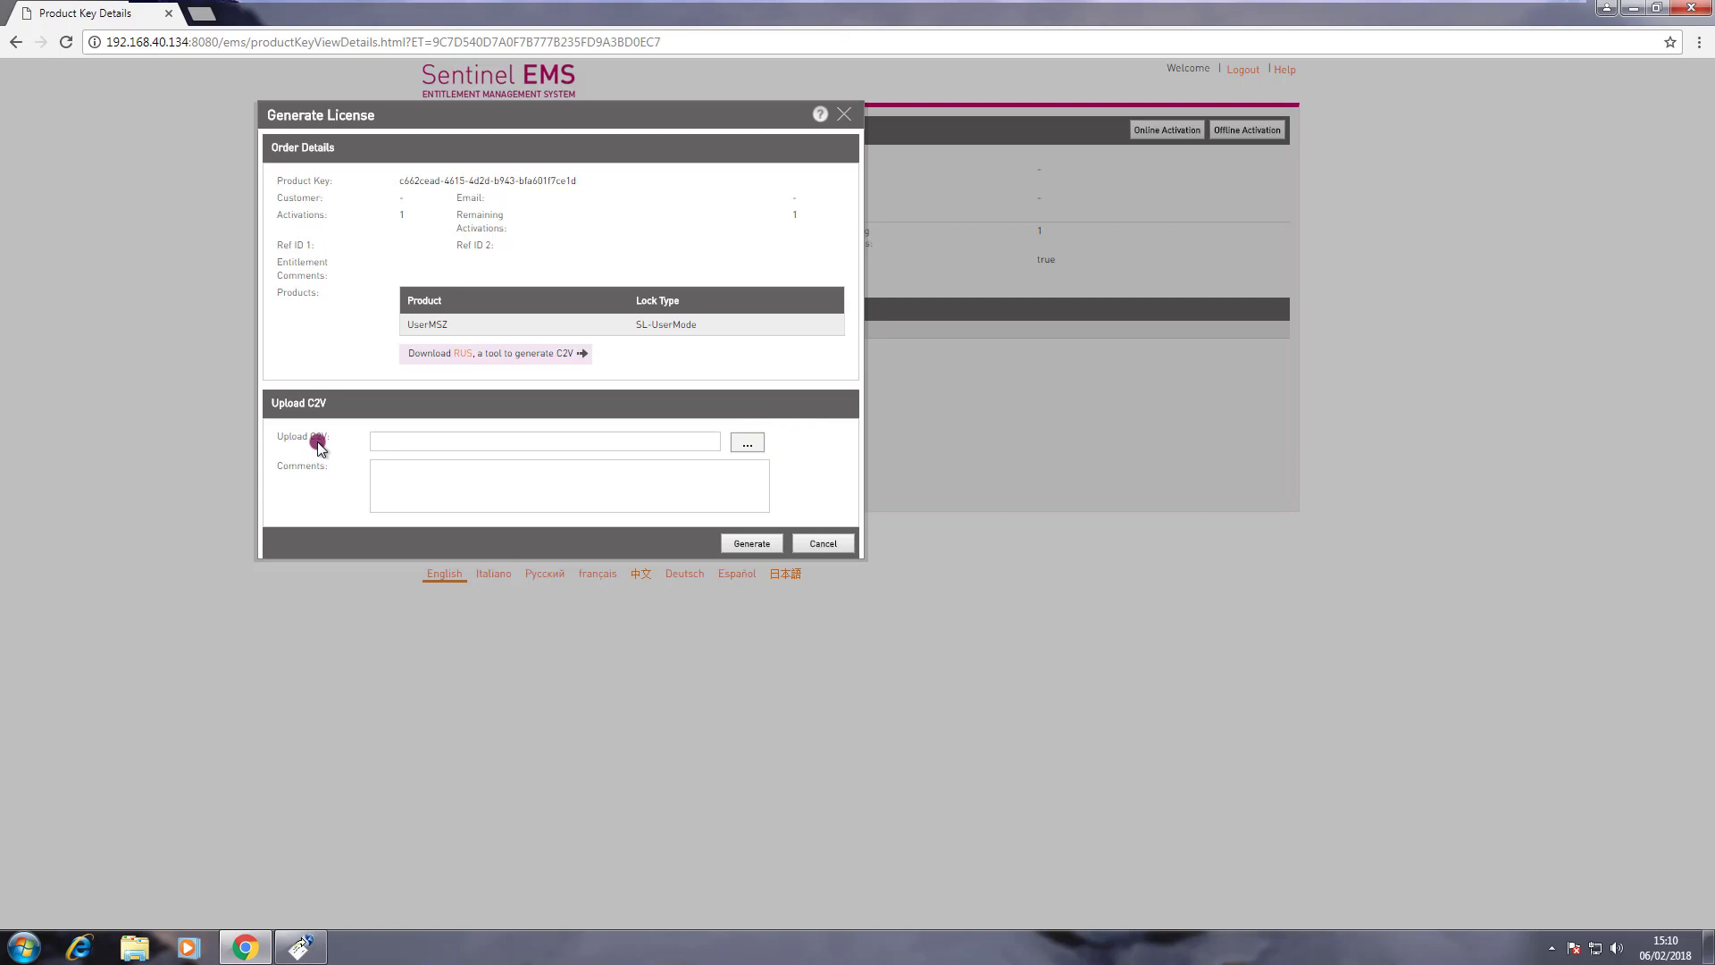
pyautogui.click(749, 443)
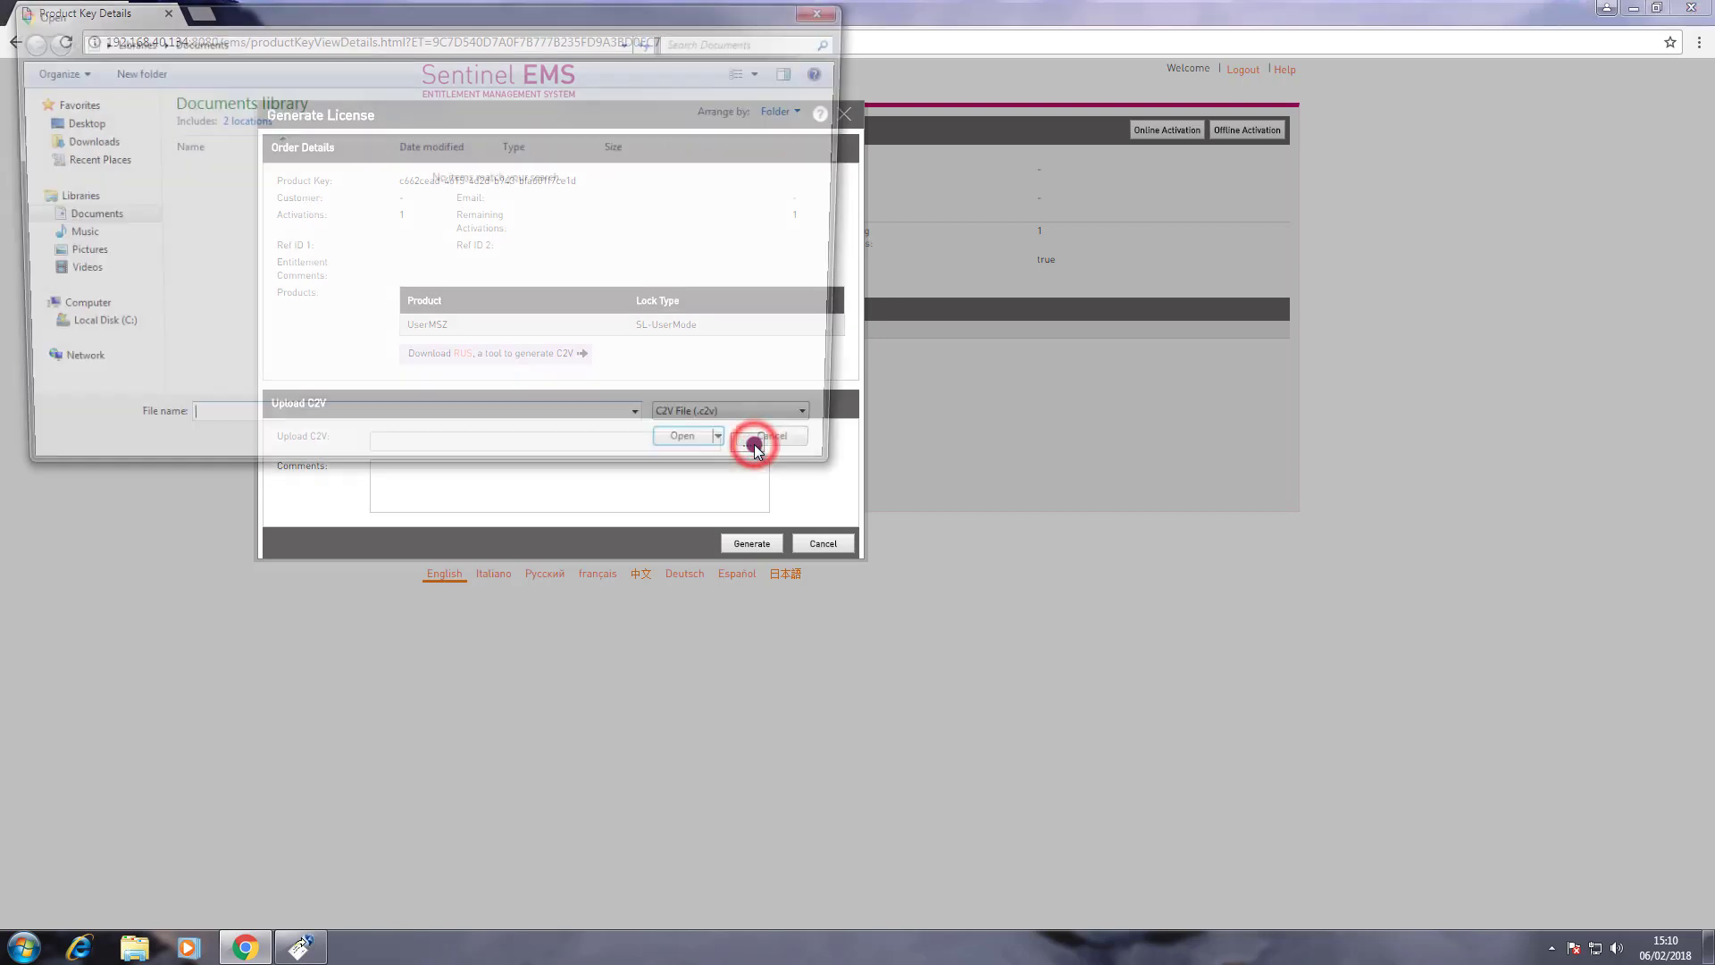
pyautogui.click(60, 122)
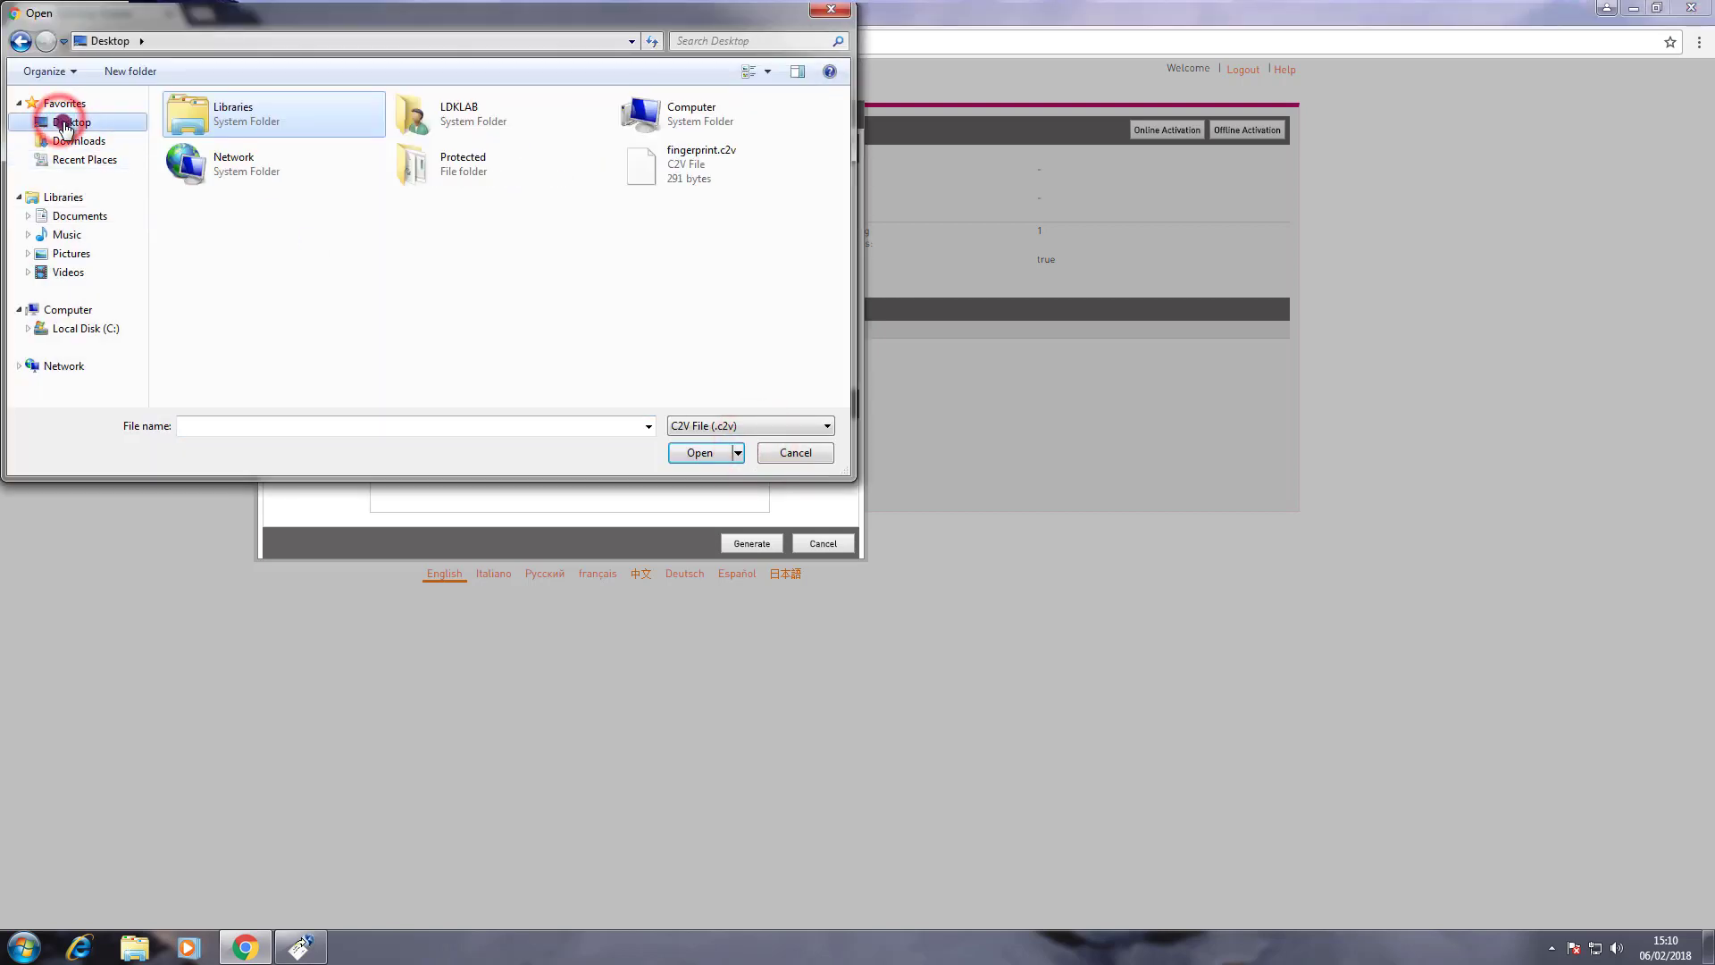
pyautogui.click(667, 176)
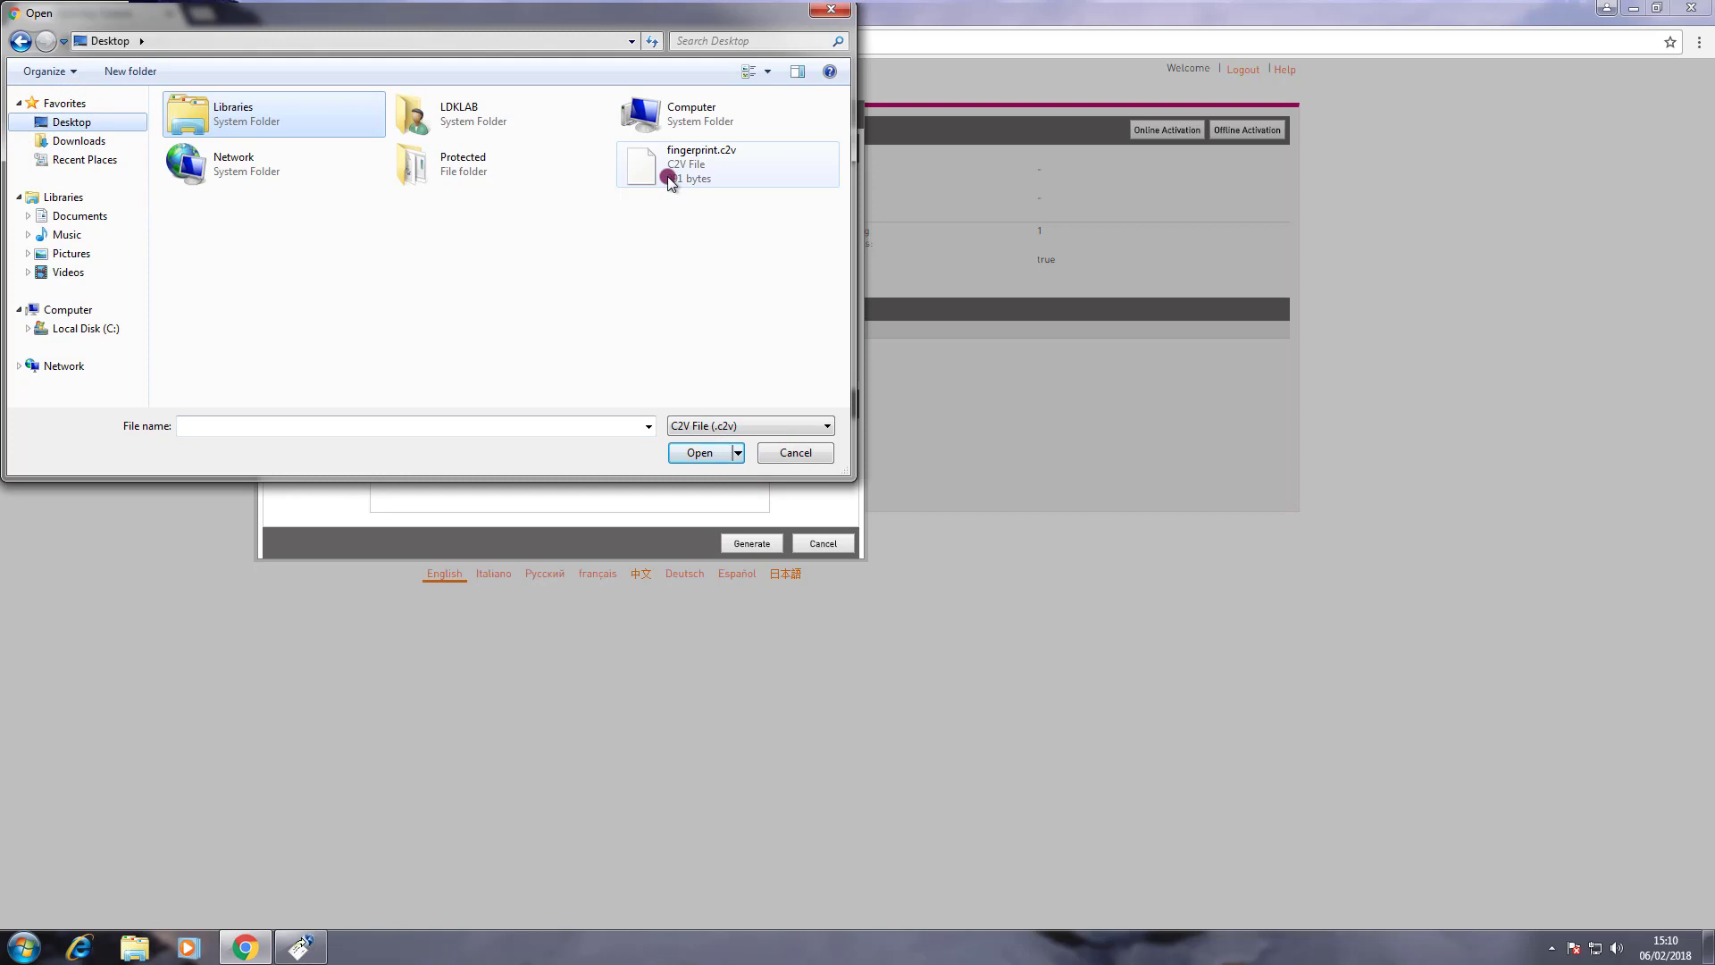
pyautogui.click(699, 453)
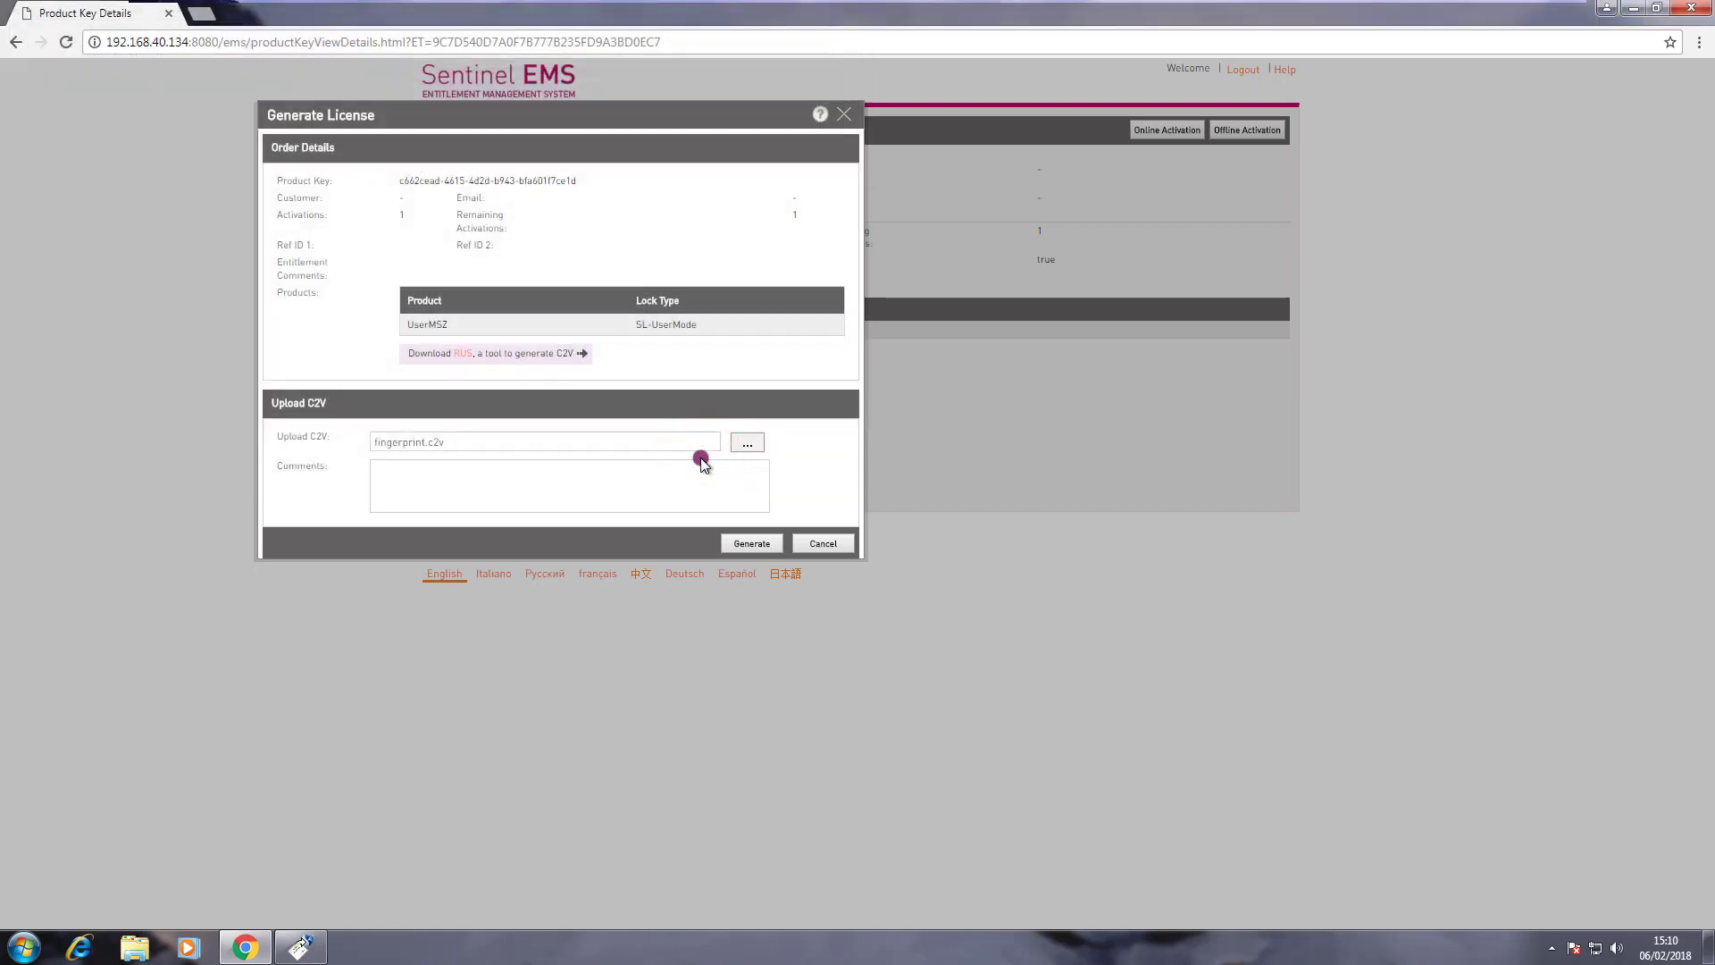
pyautogui.click(751, 543)
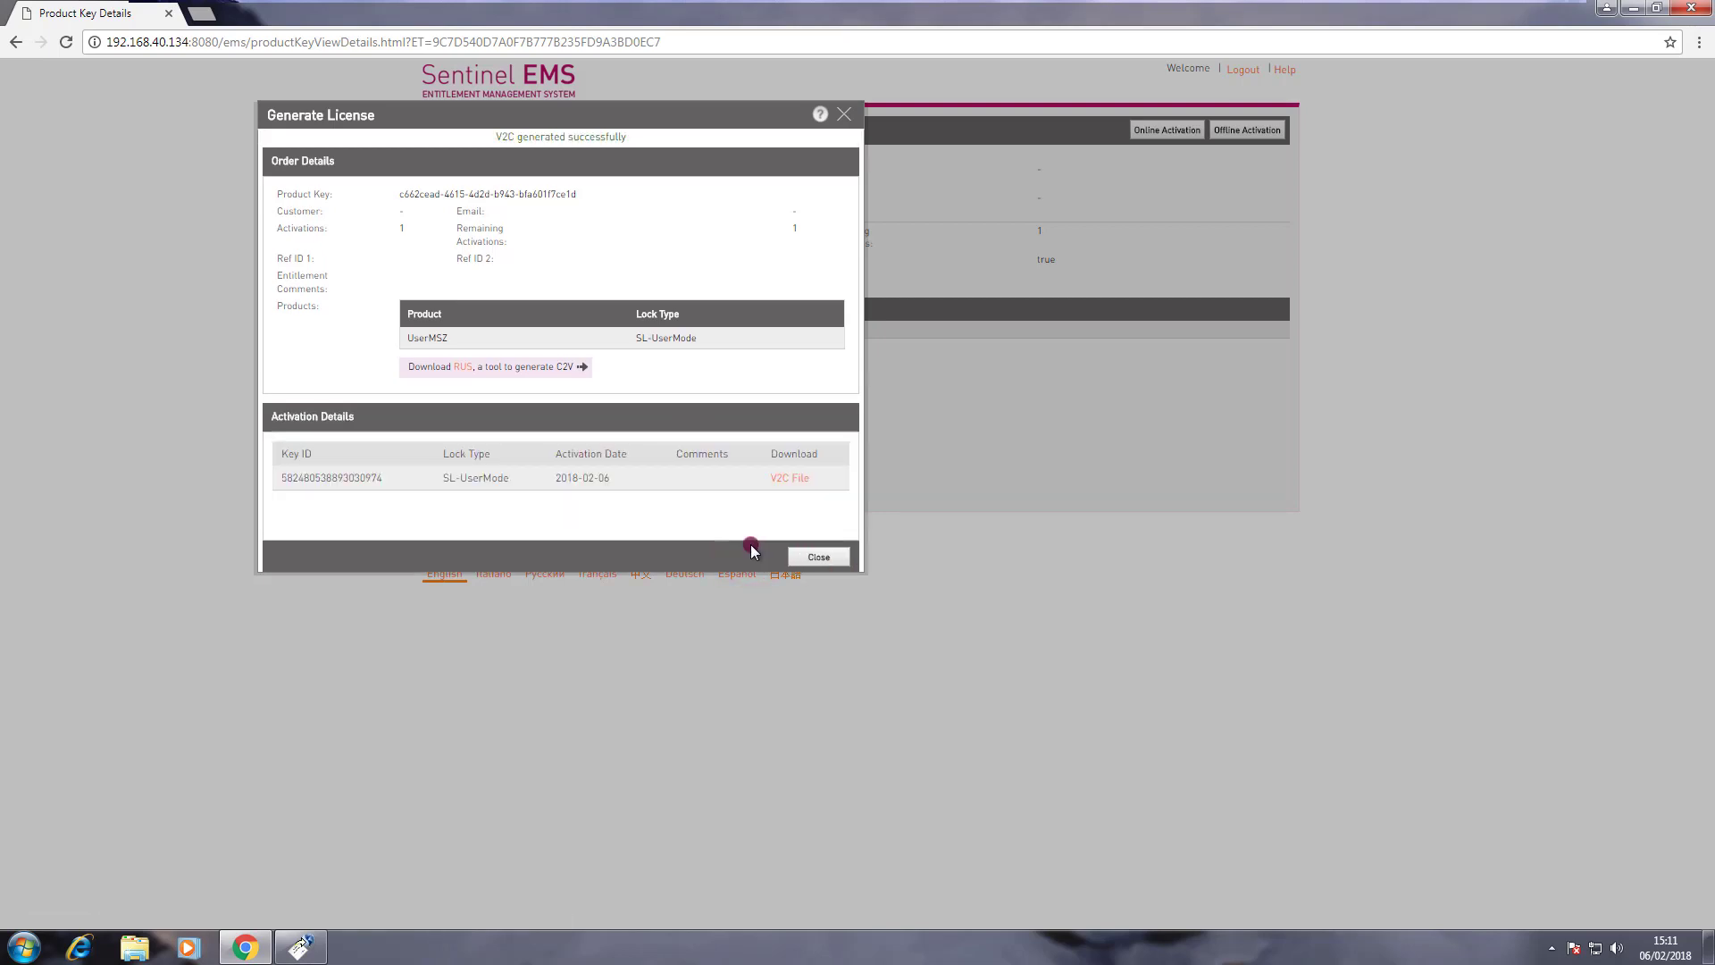
pyautogui.click(497, 138)
pyautogui.moveTo(501, 139); pyautogui.dragTo(639, 140)
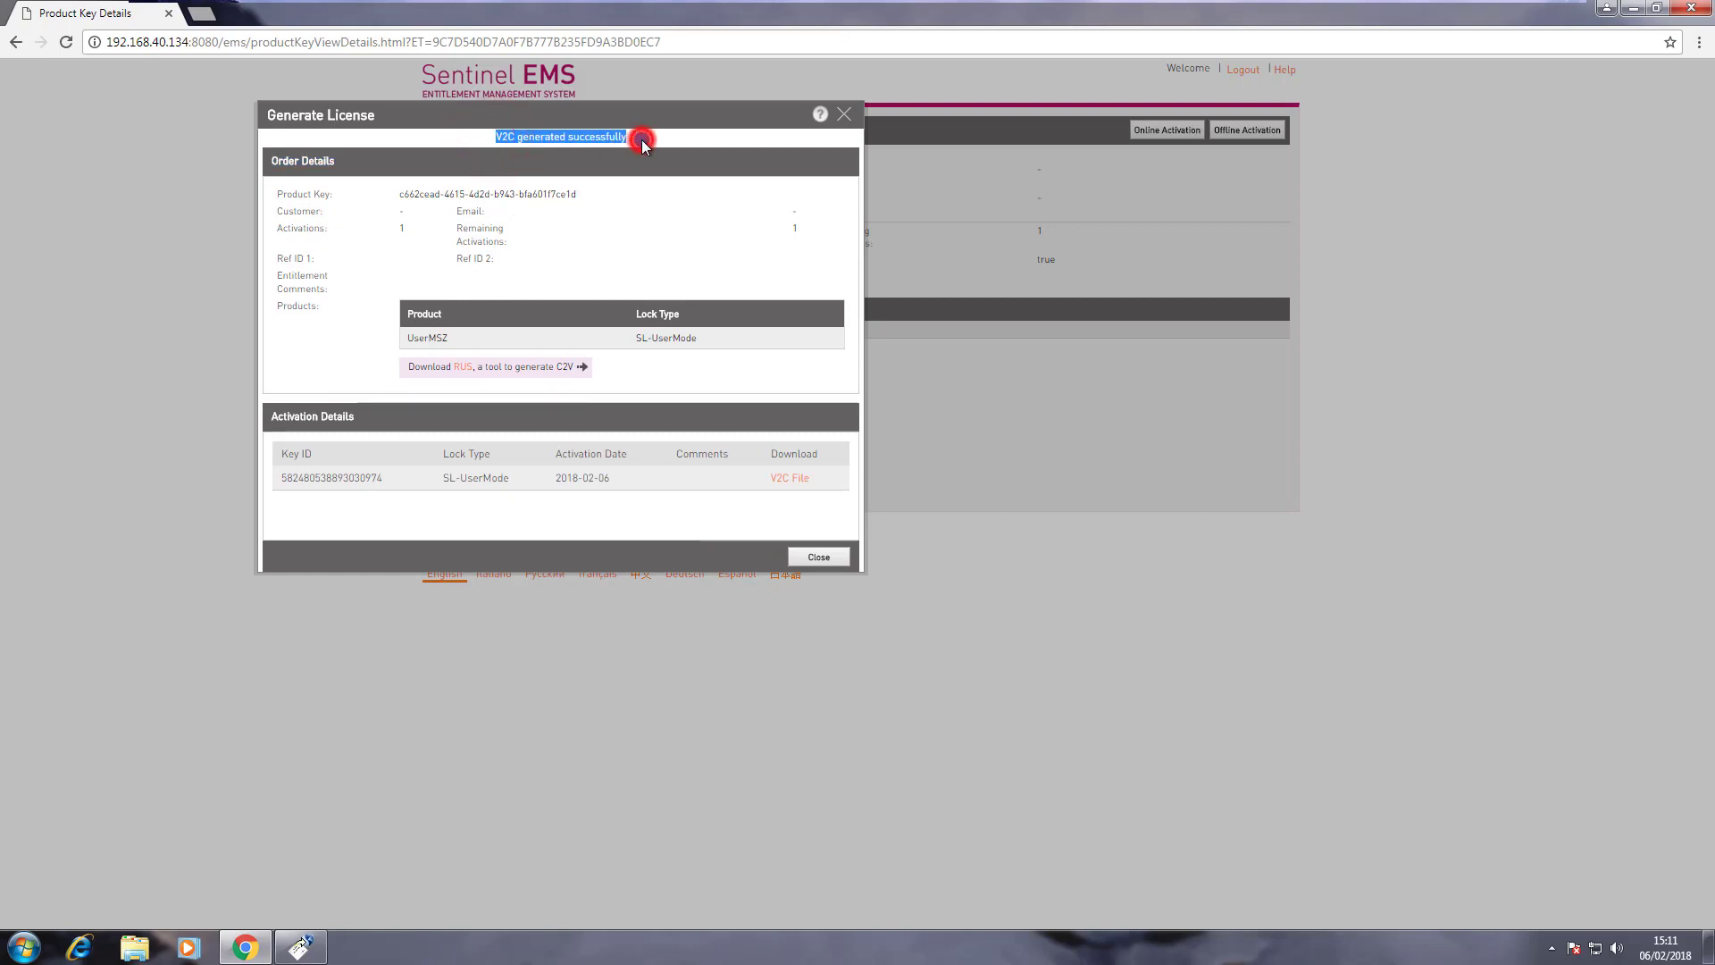
pyautogui.click(649, 248)
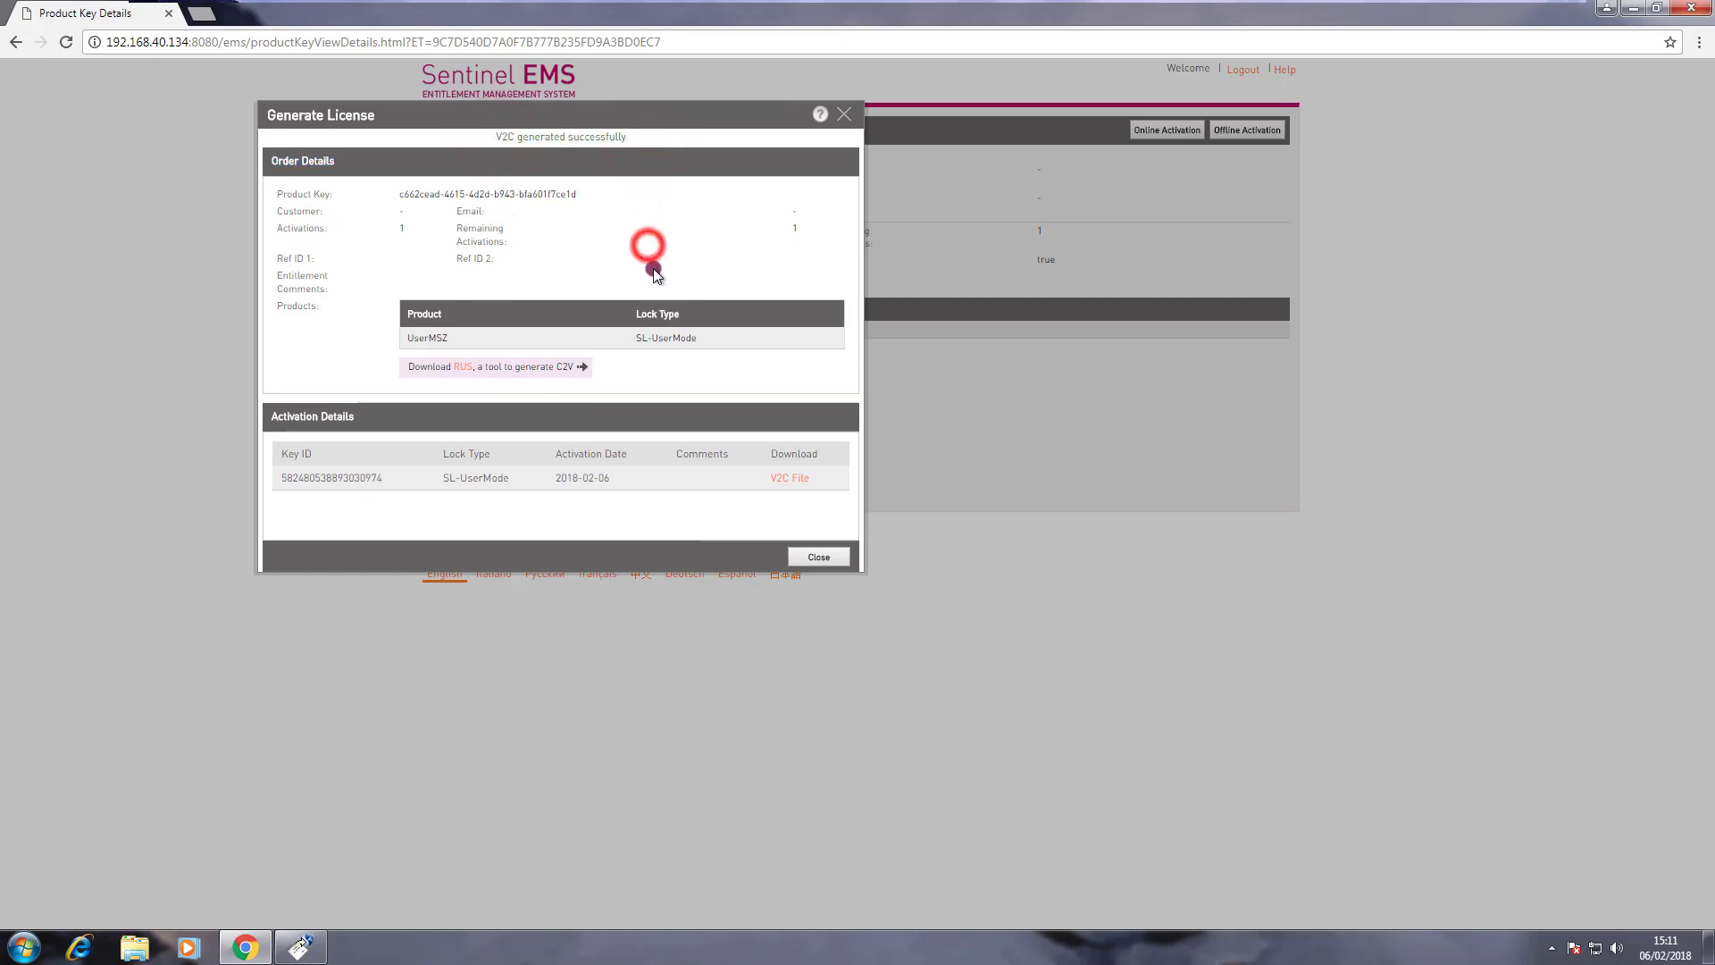
pyautogui.click(492, 140)
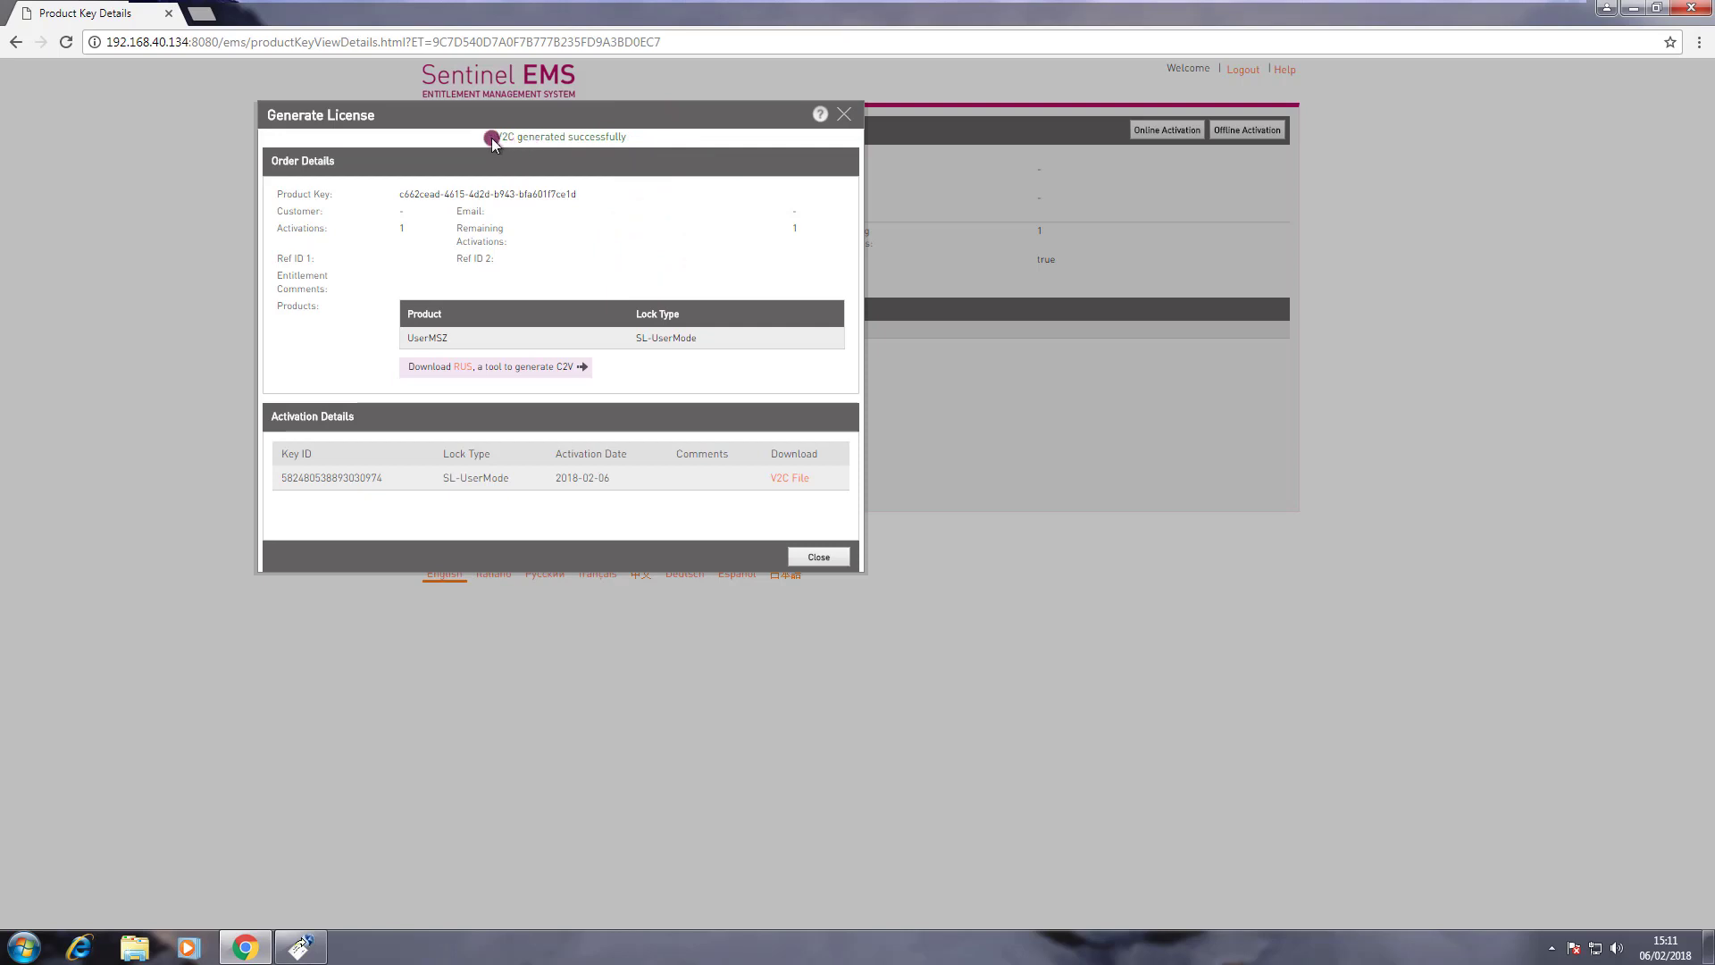
pyautogui.moveTo(493, 141); pyautogui.dragTo(505, 141)
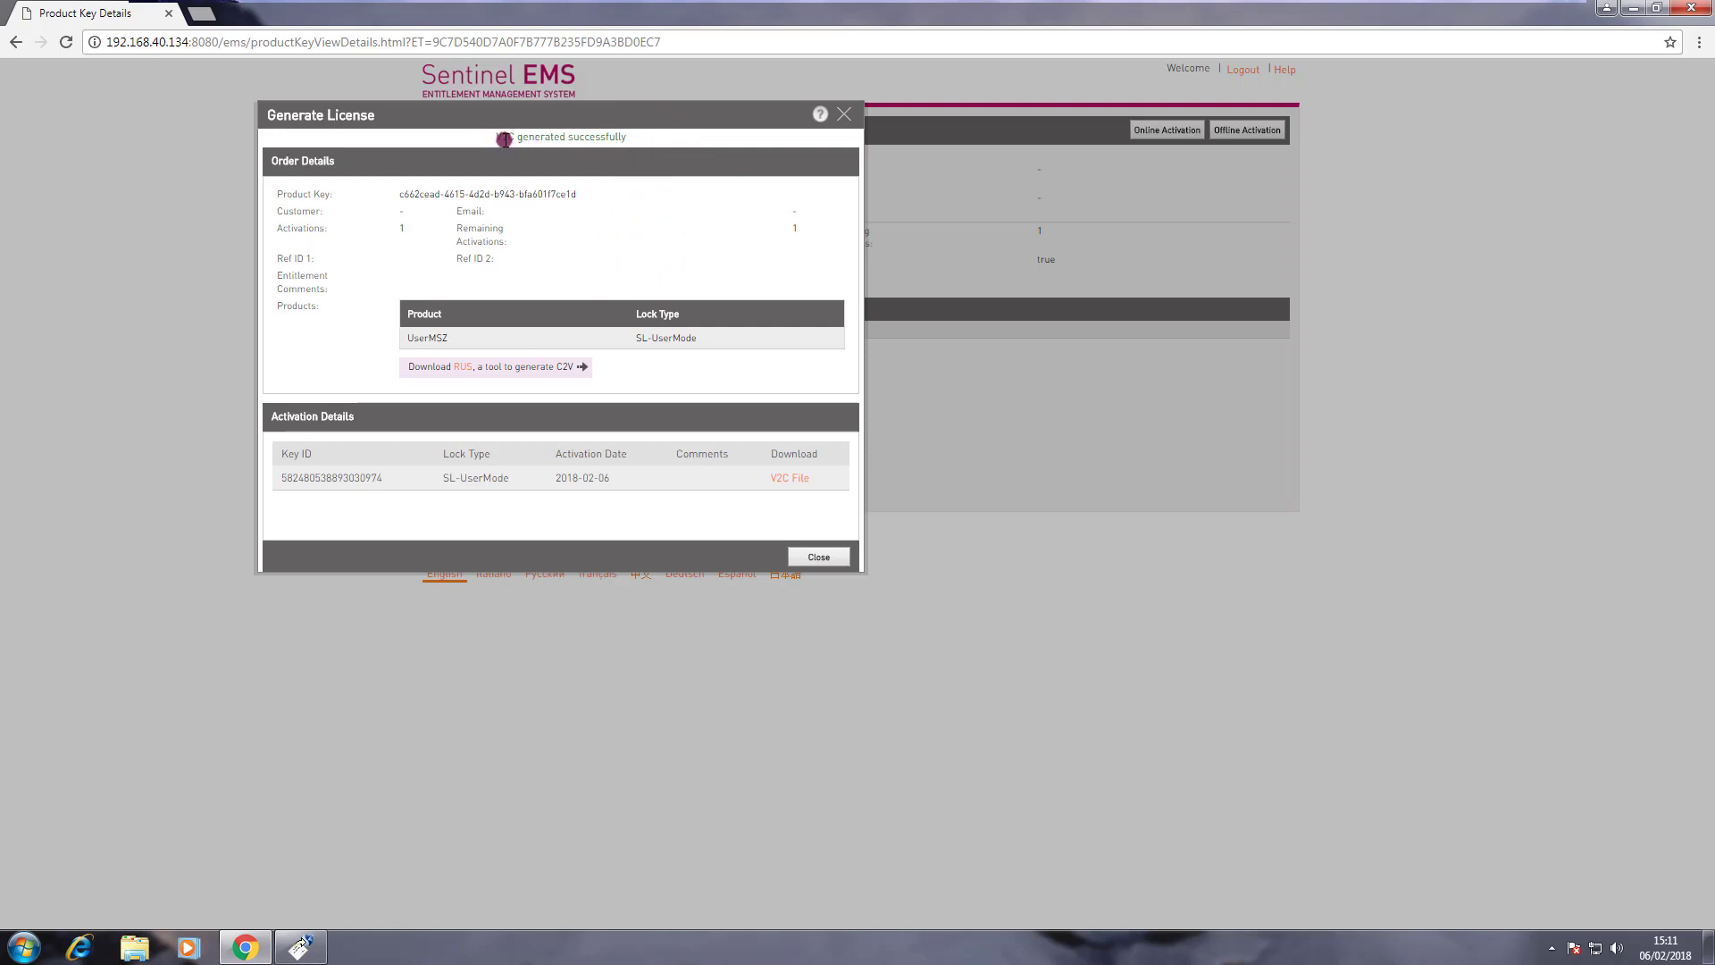
# Step: Download the generated V2C license file, select it from the Downloads folder in RUS and apply the update
pyautogui.click(792, 479)
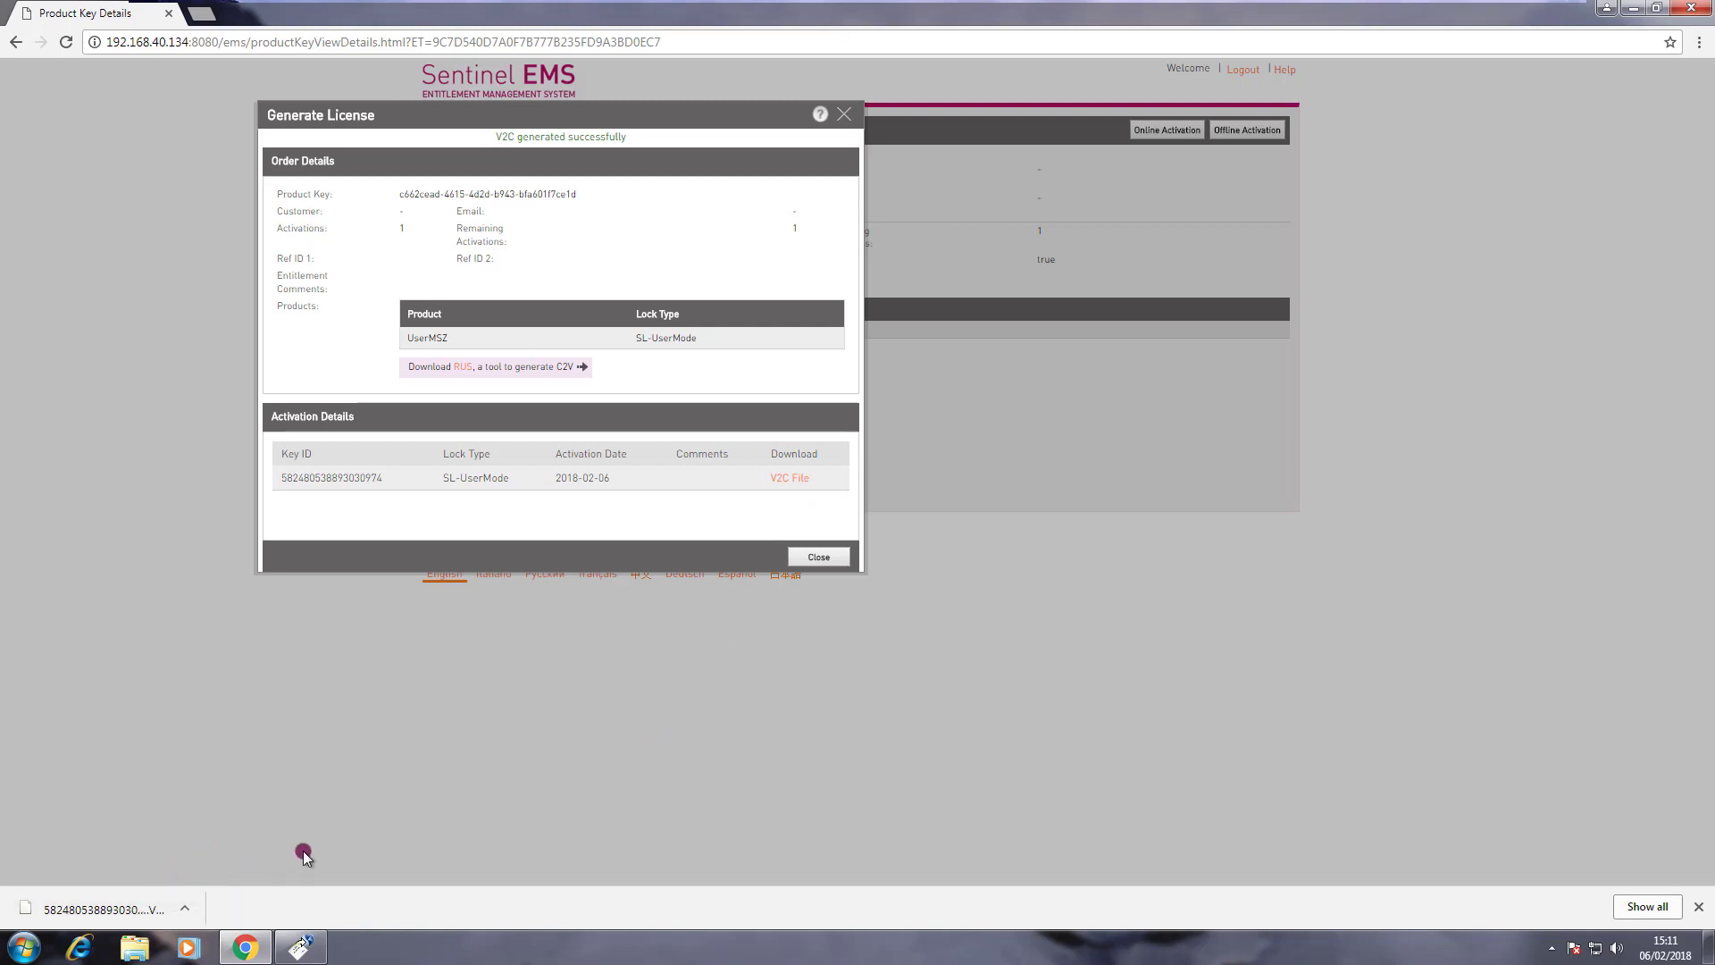
pyautogui.click(302, 954)
pyautogui.click(304, 951)
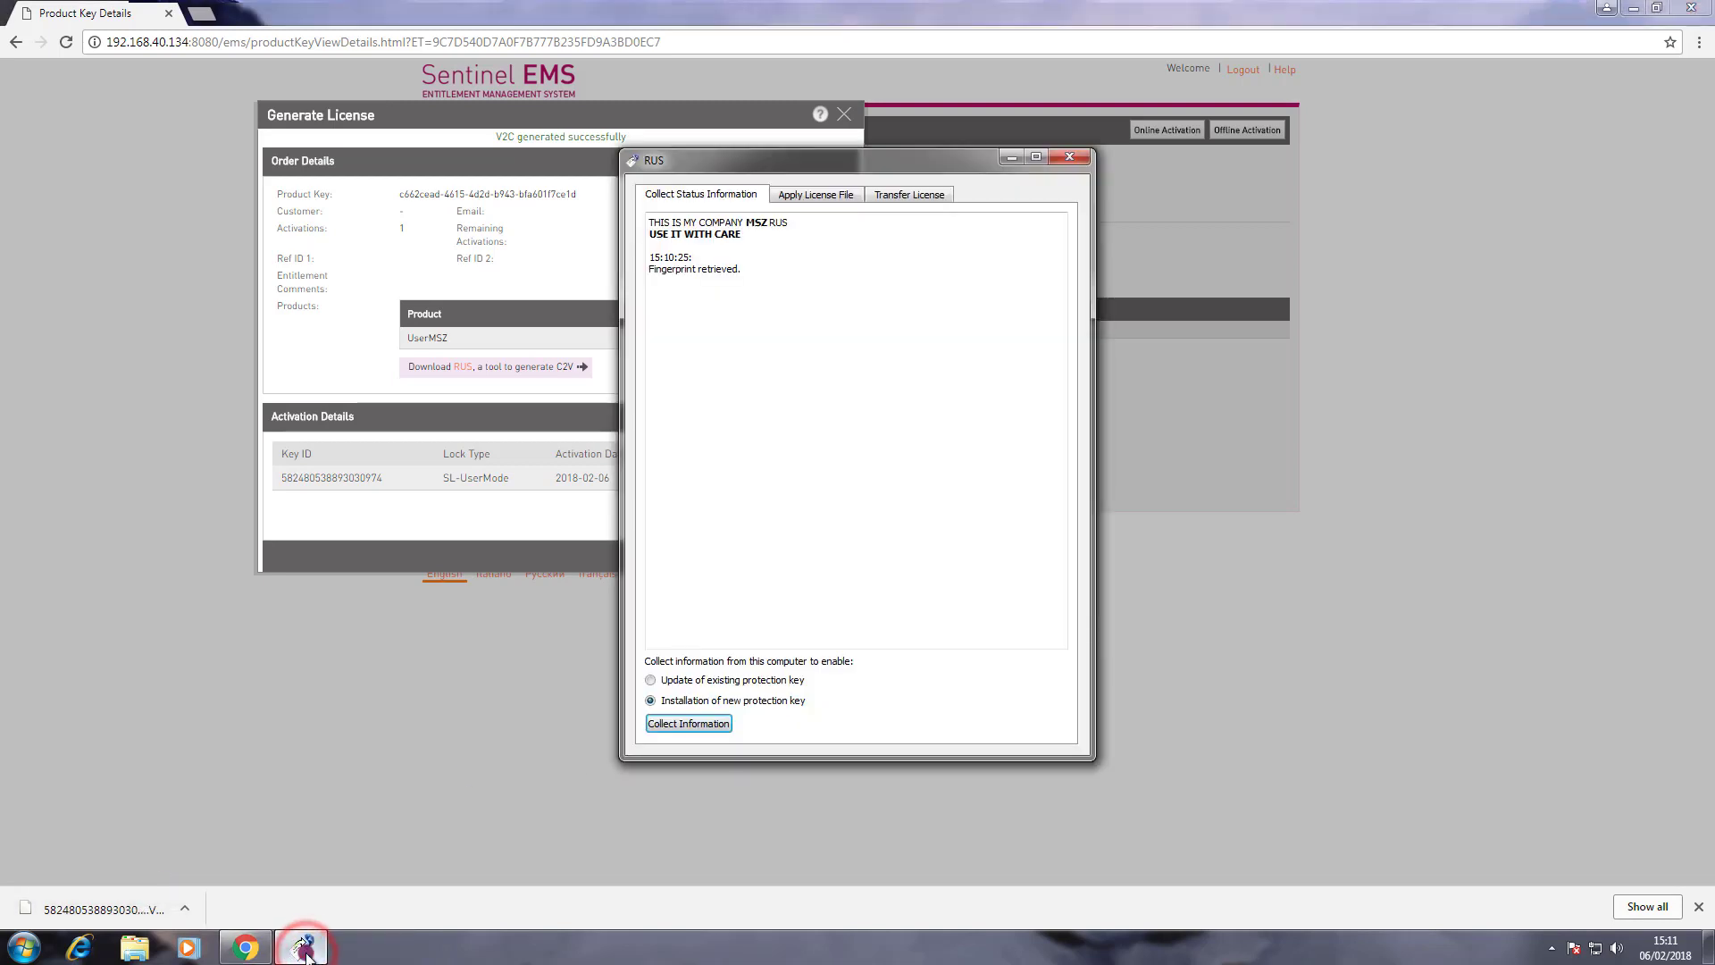
pyautogui.click(808, 196)
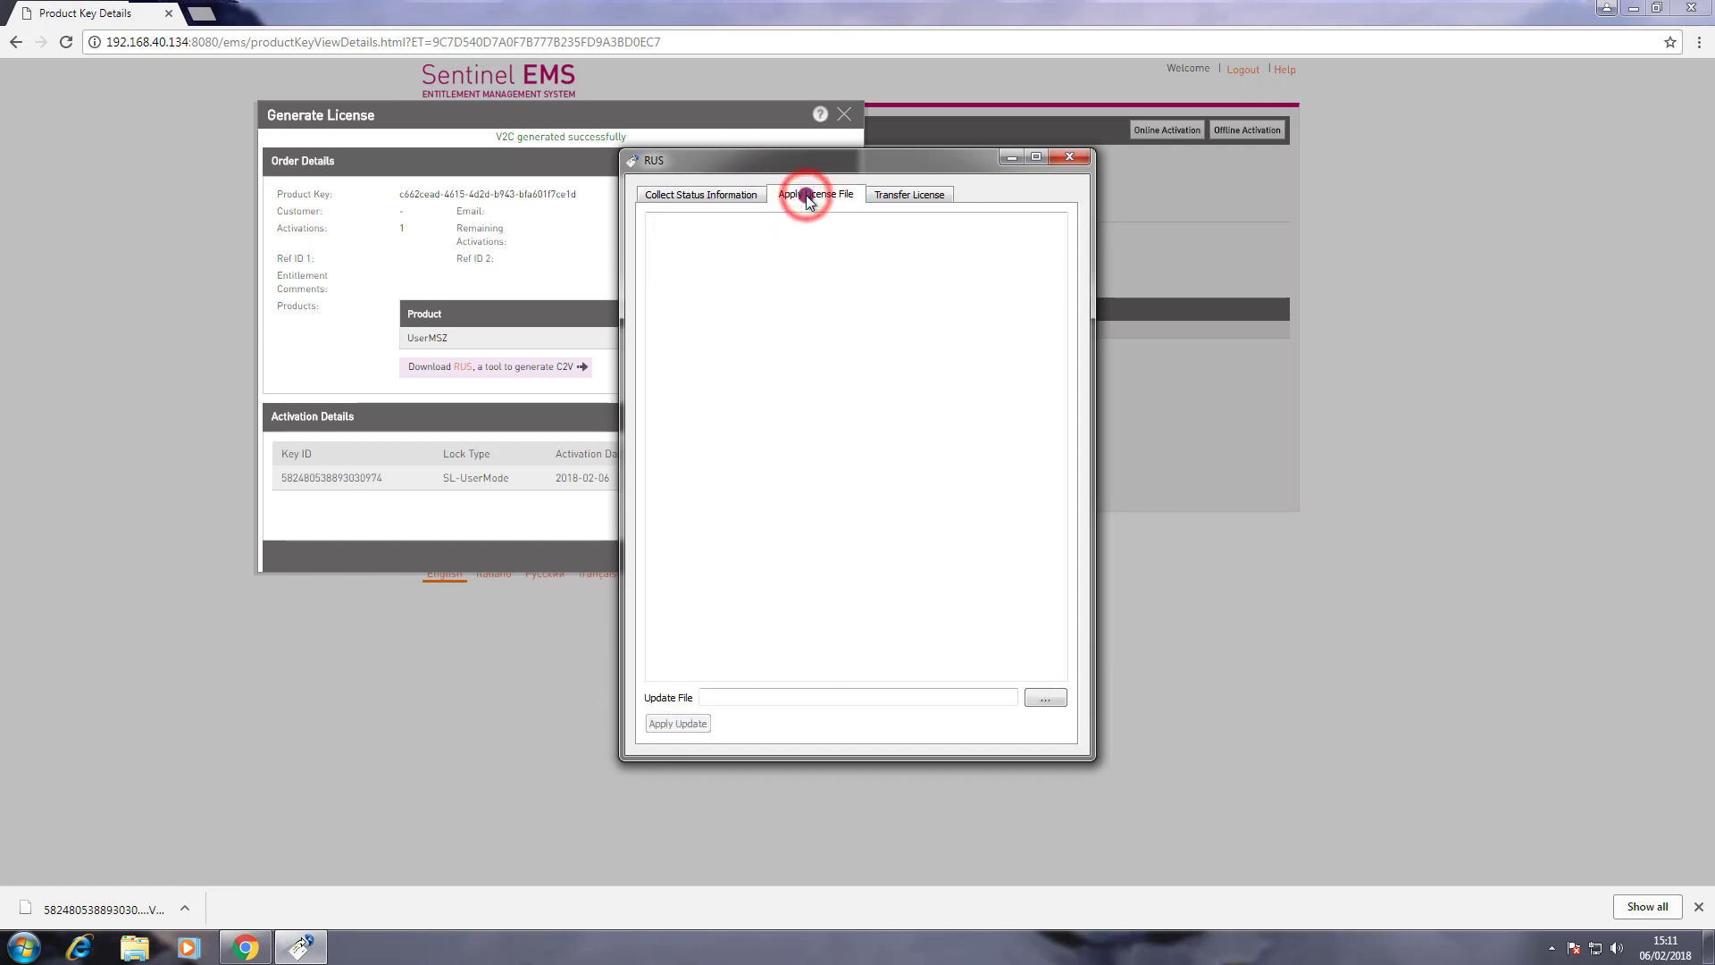
pyautogui.click(1045, 699)
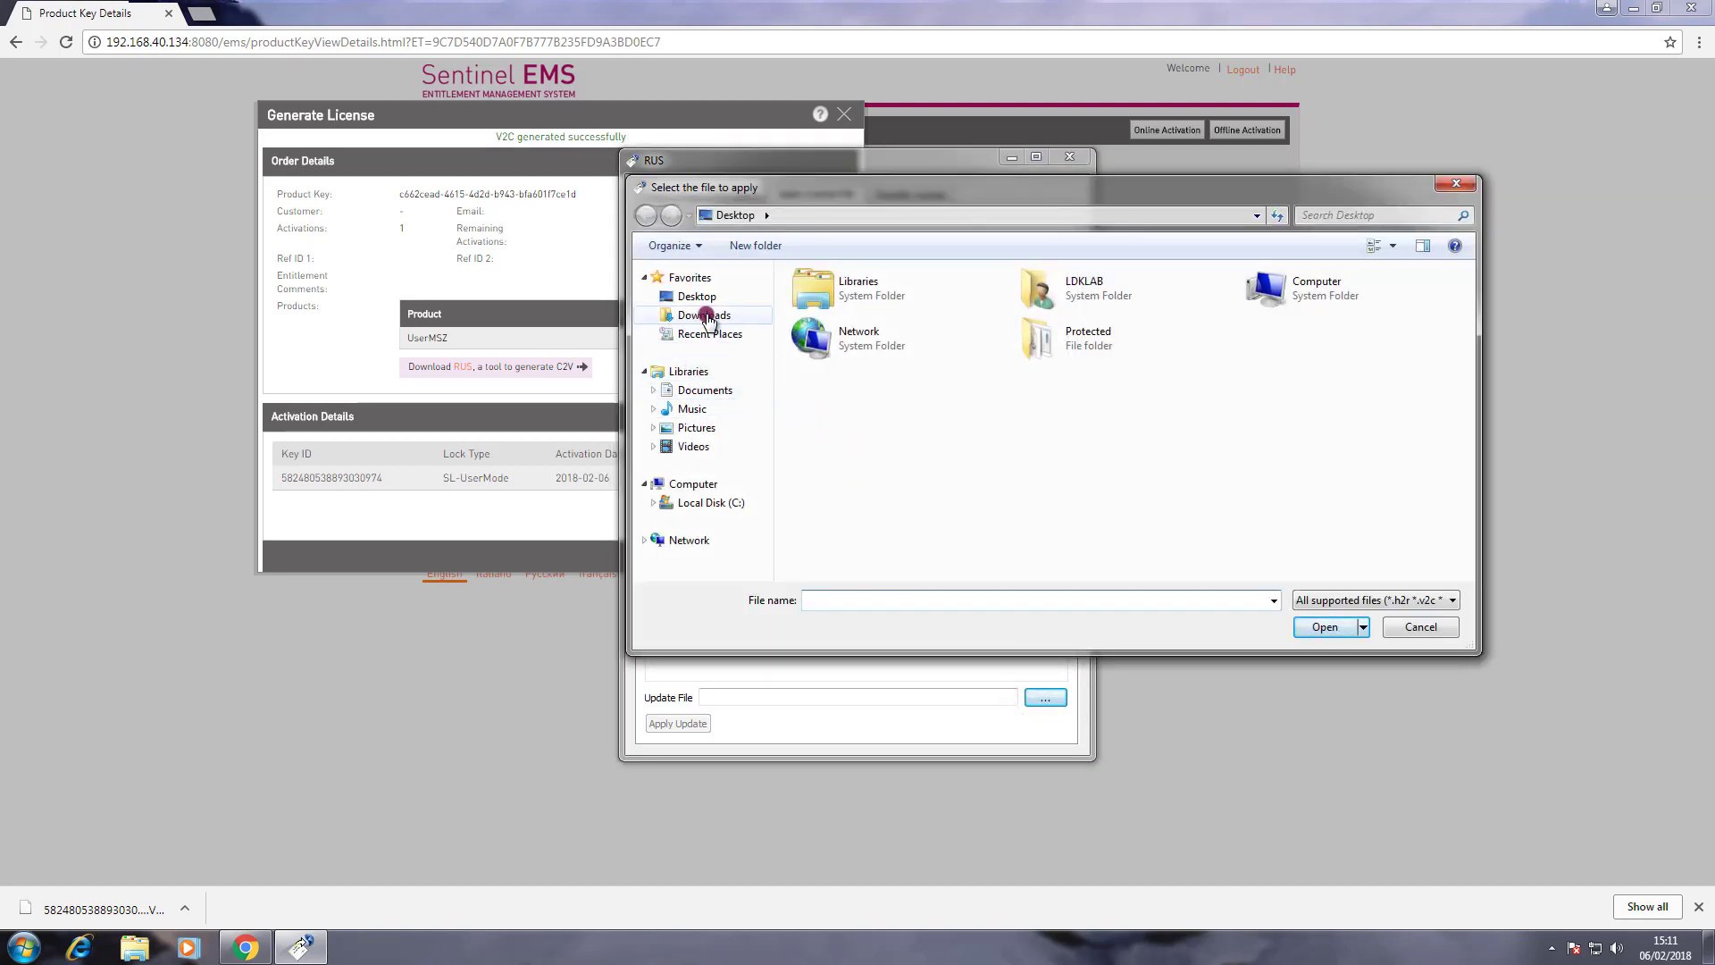
pyautogui.click(705, 317)
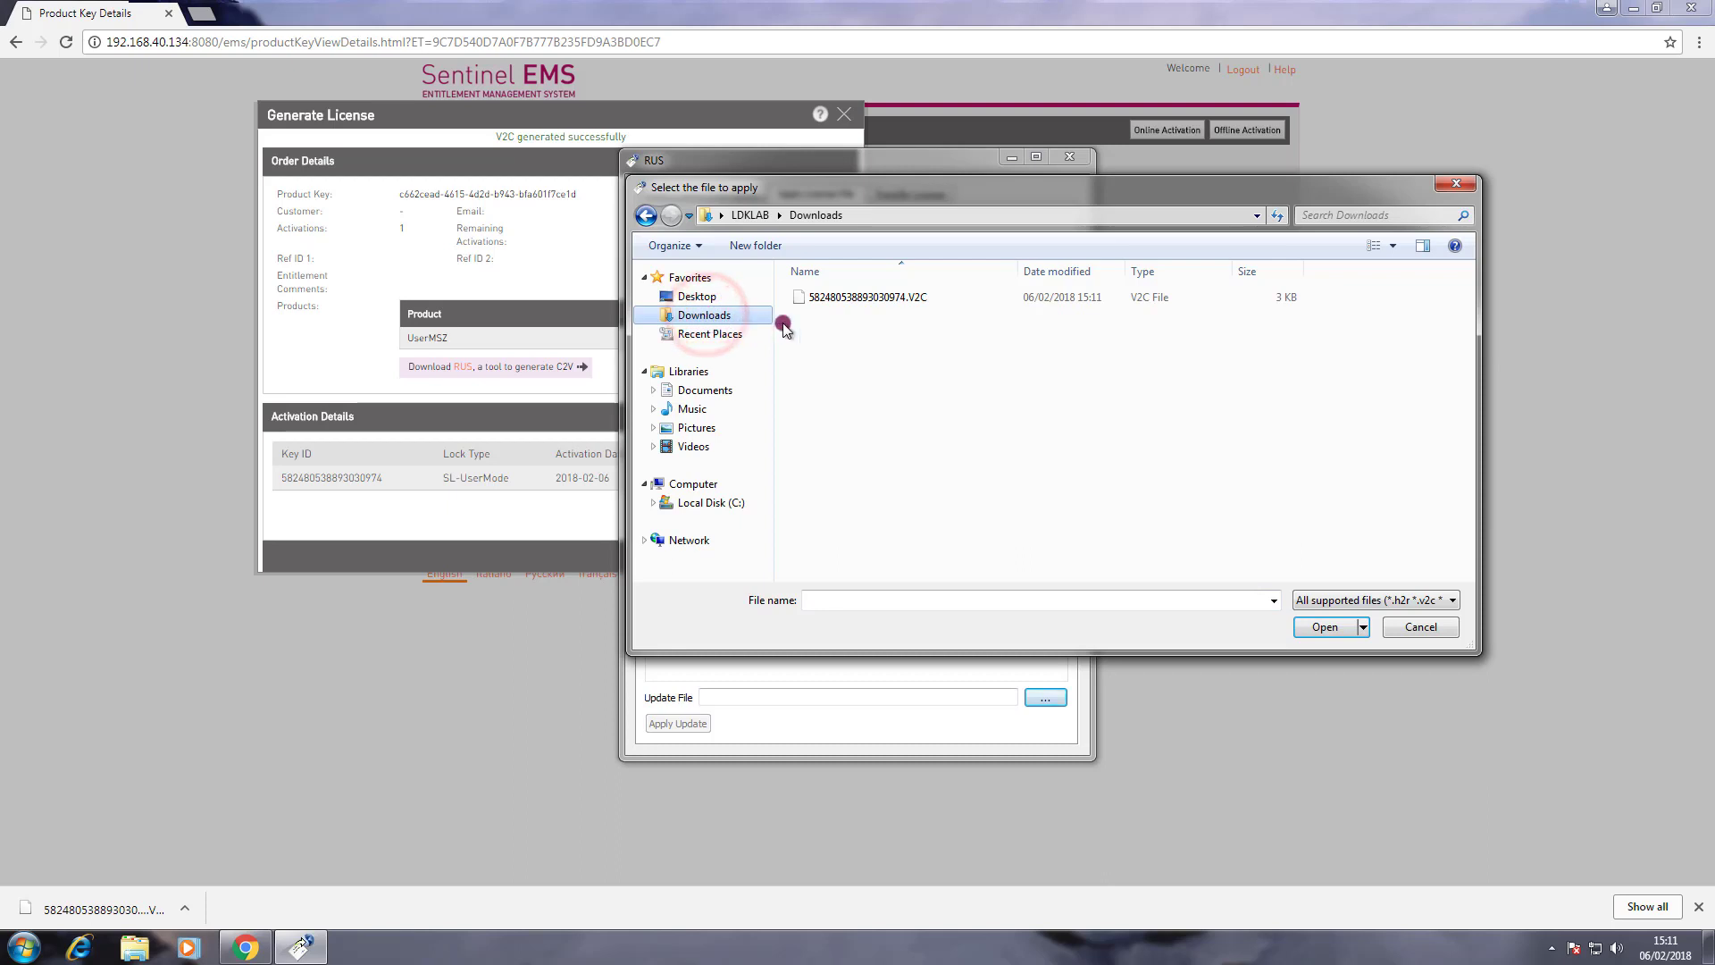
pyautogui.click(838, 299)
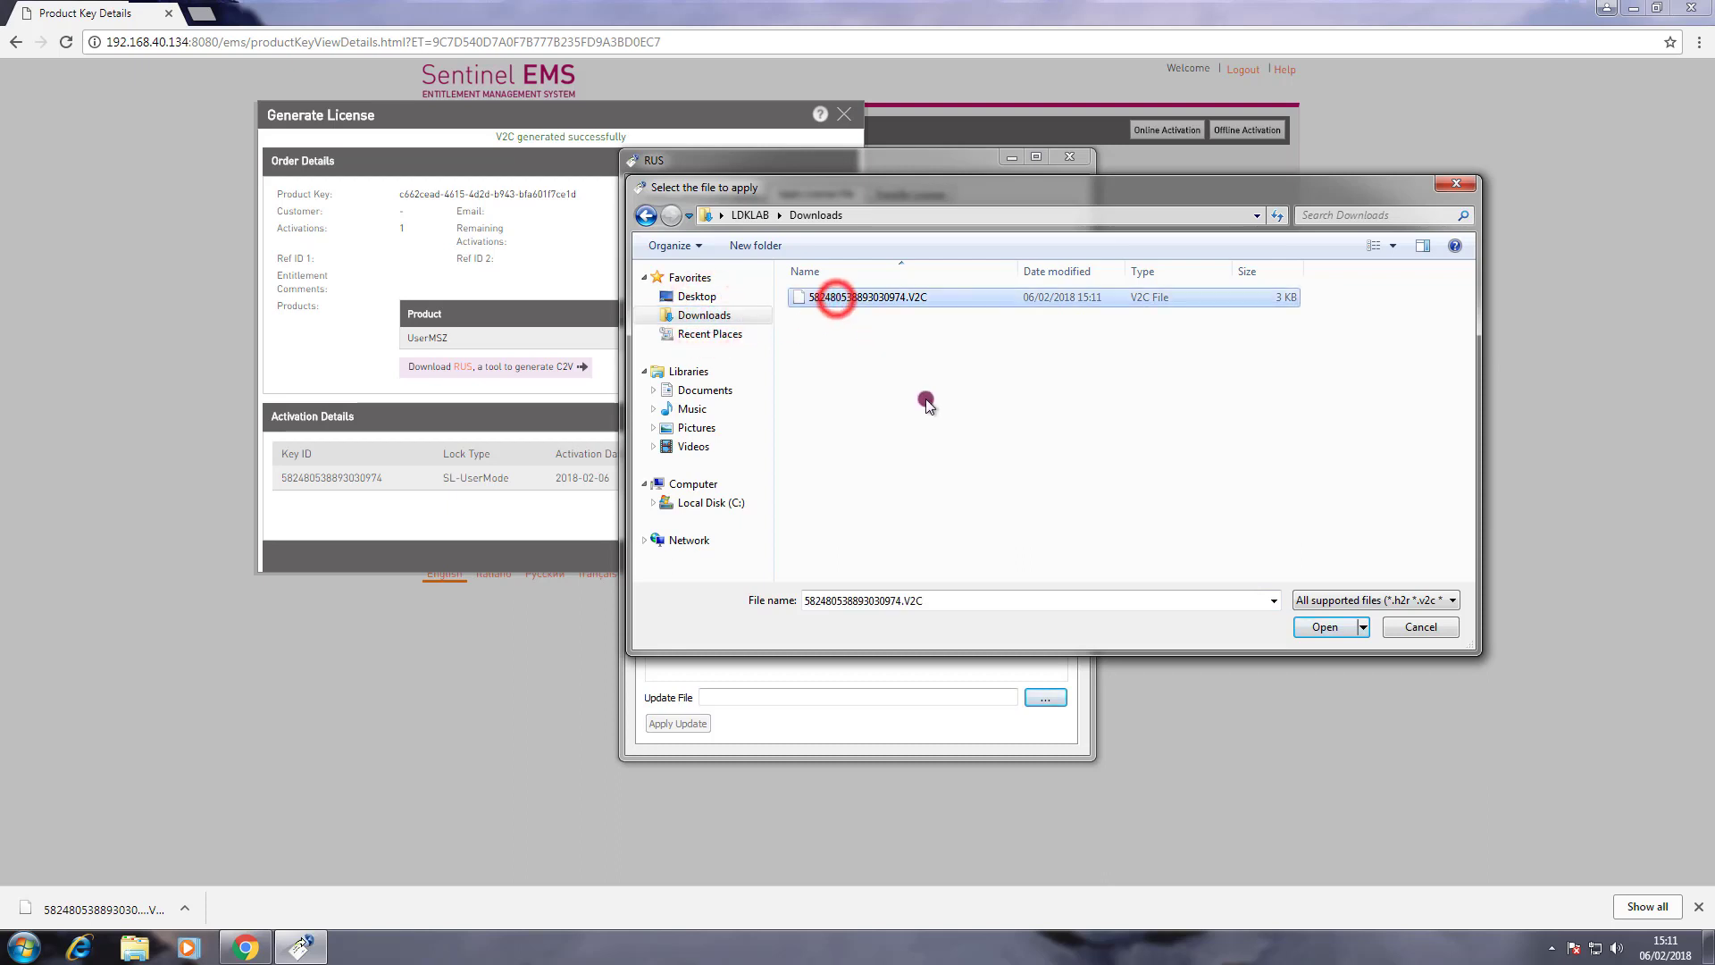
pyautogui.click(1326, 628)
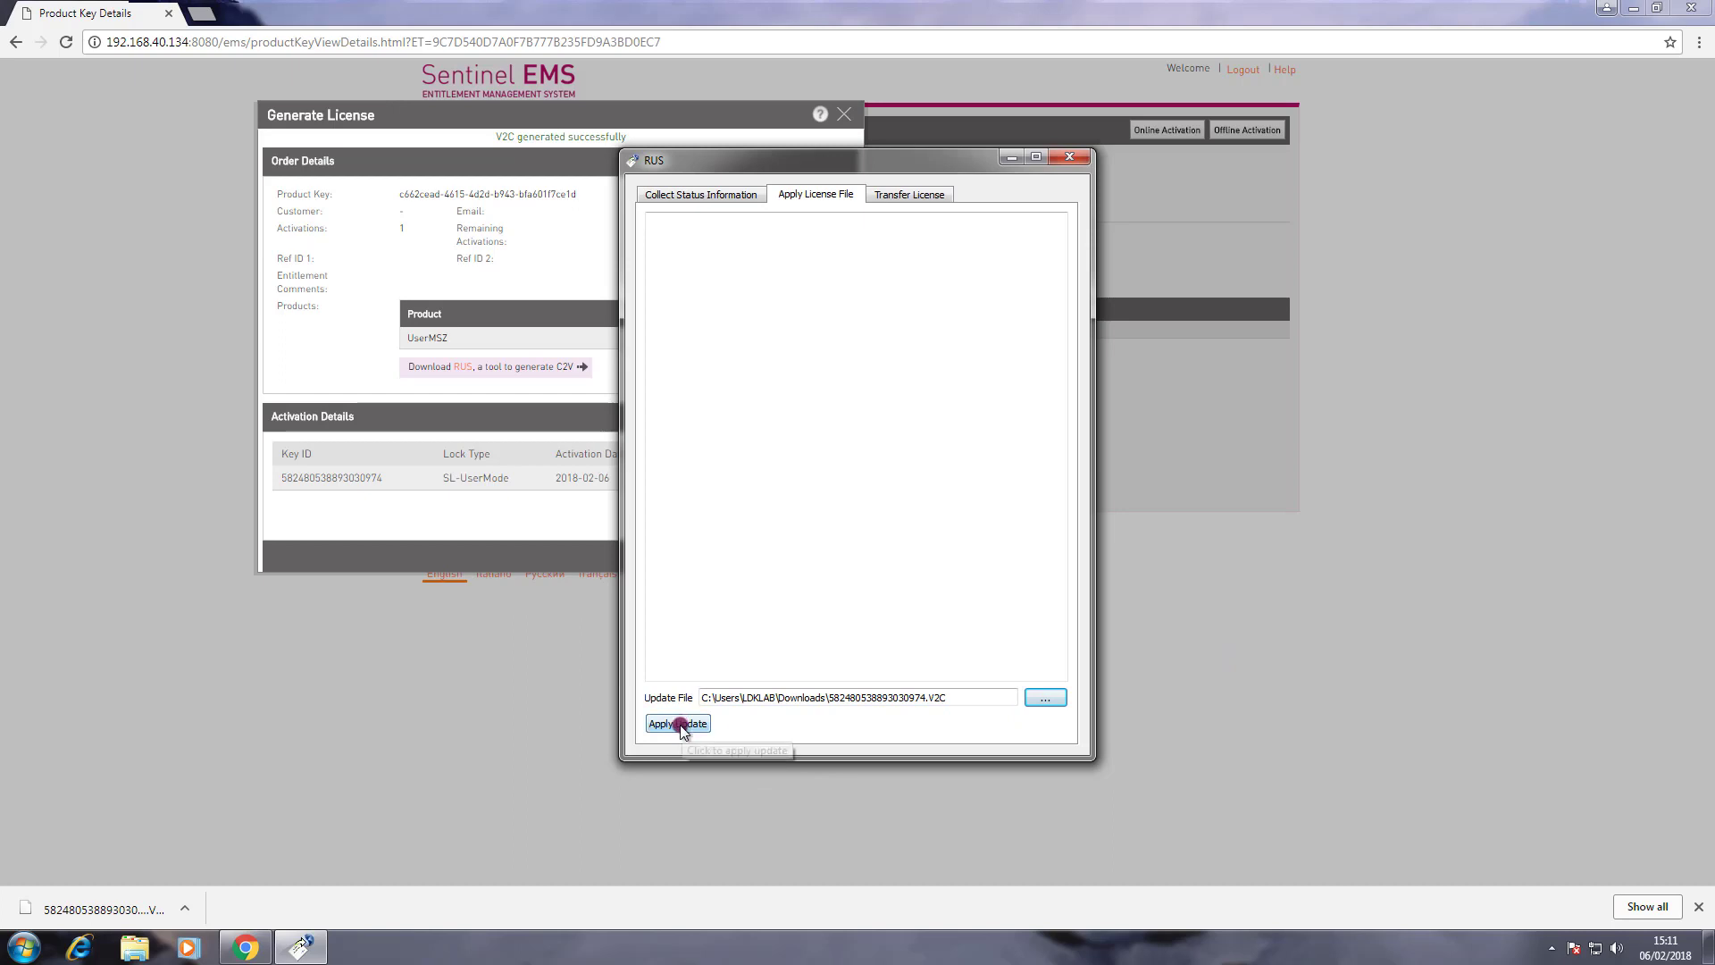
pyautogui.click(679, 724)
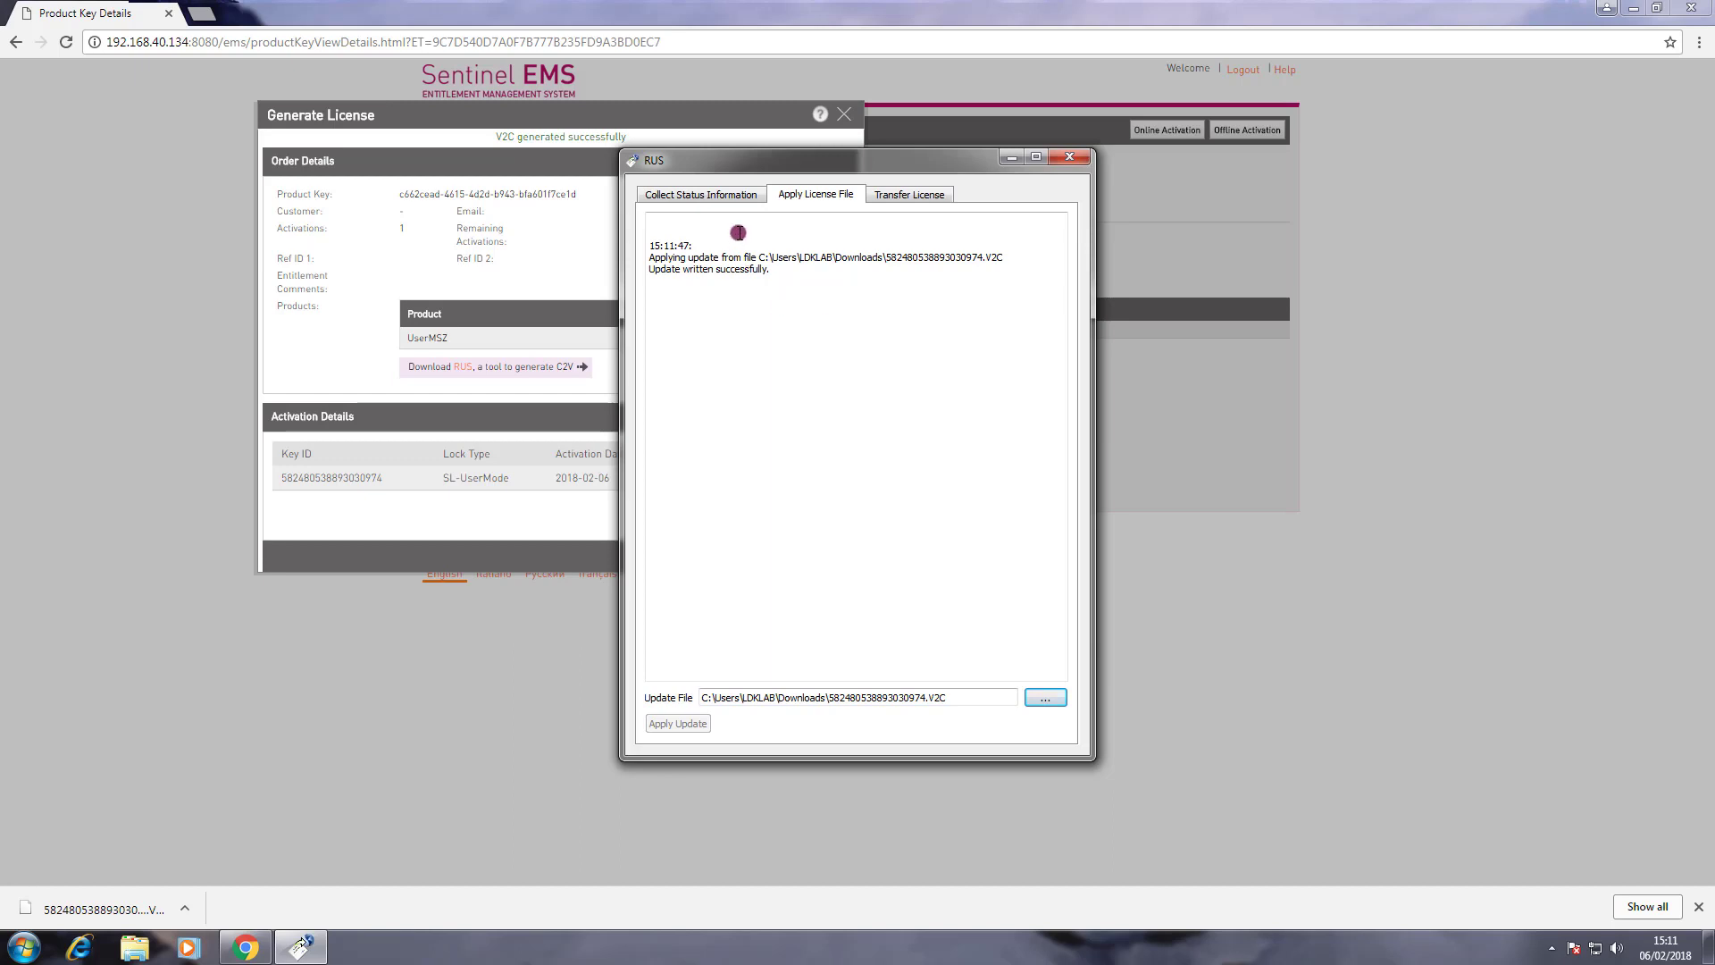
# Step: Close RUS and Chrome, and run the protected application Win_x64_BounceU from the Protected folder on the Desktop
pyautogui.click(1073, 158)
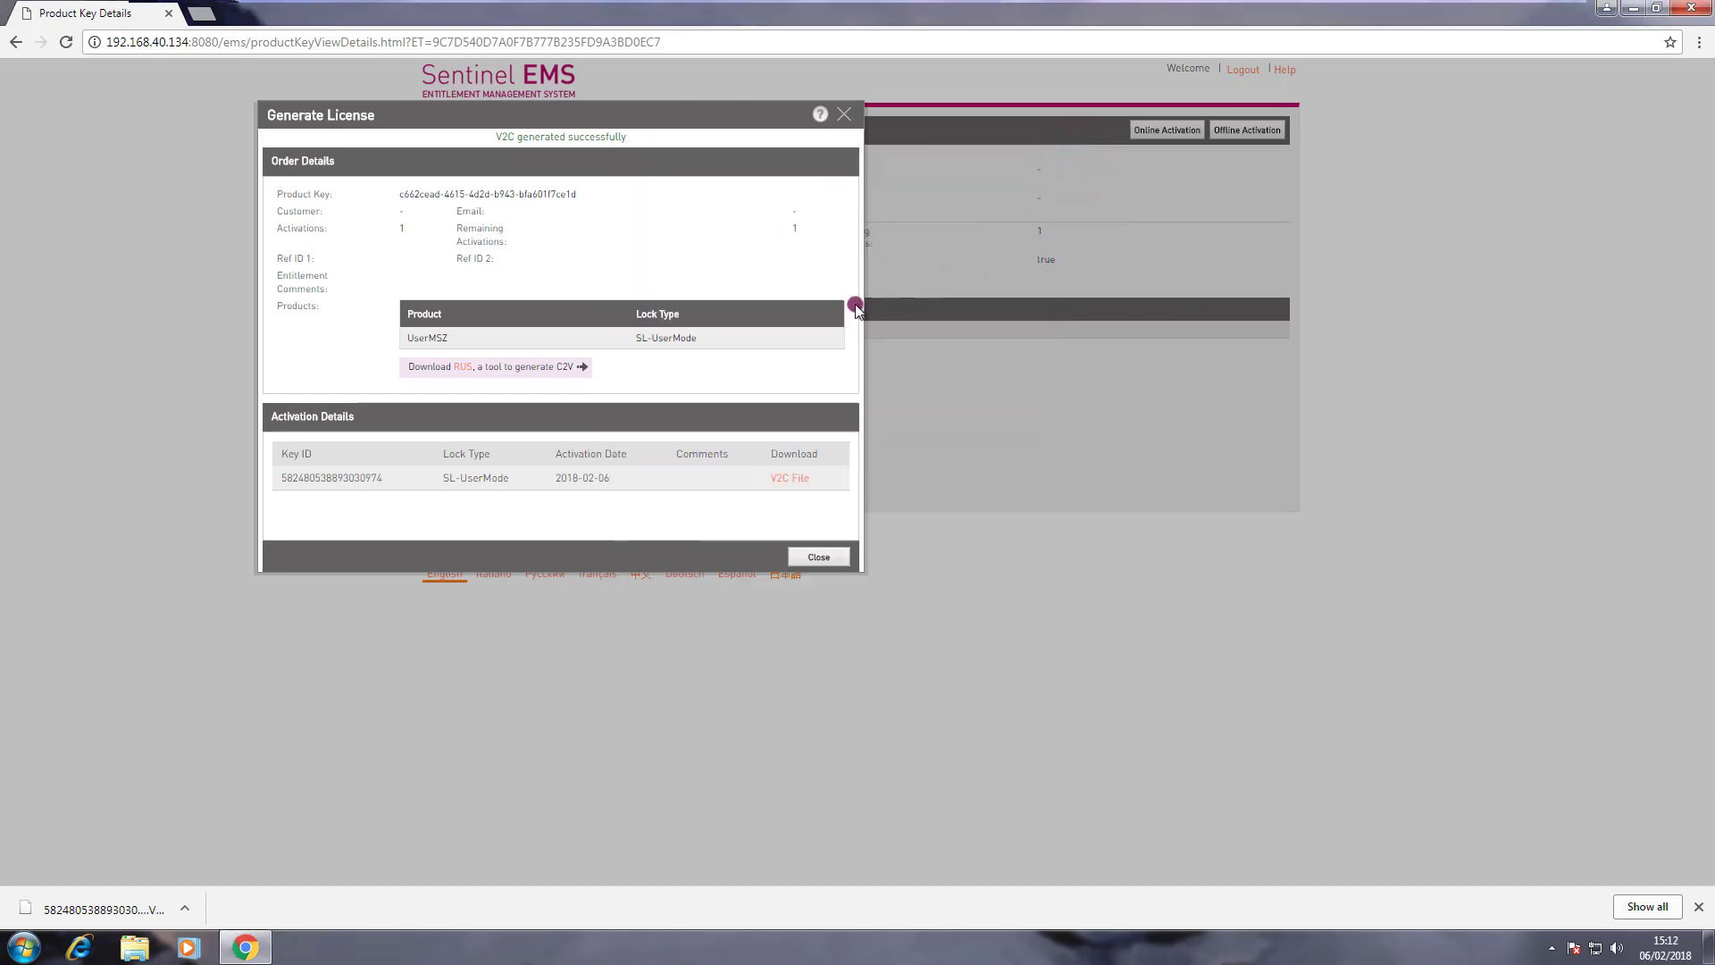
pyautogui.click(1695, 12)
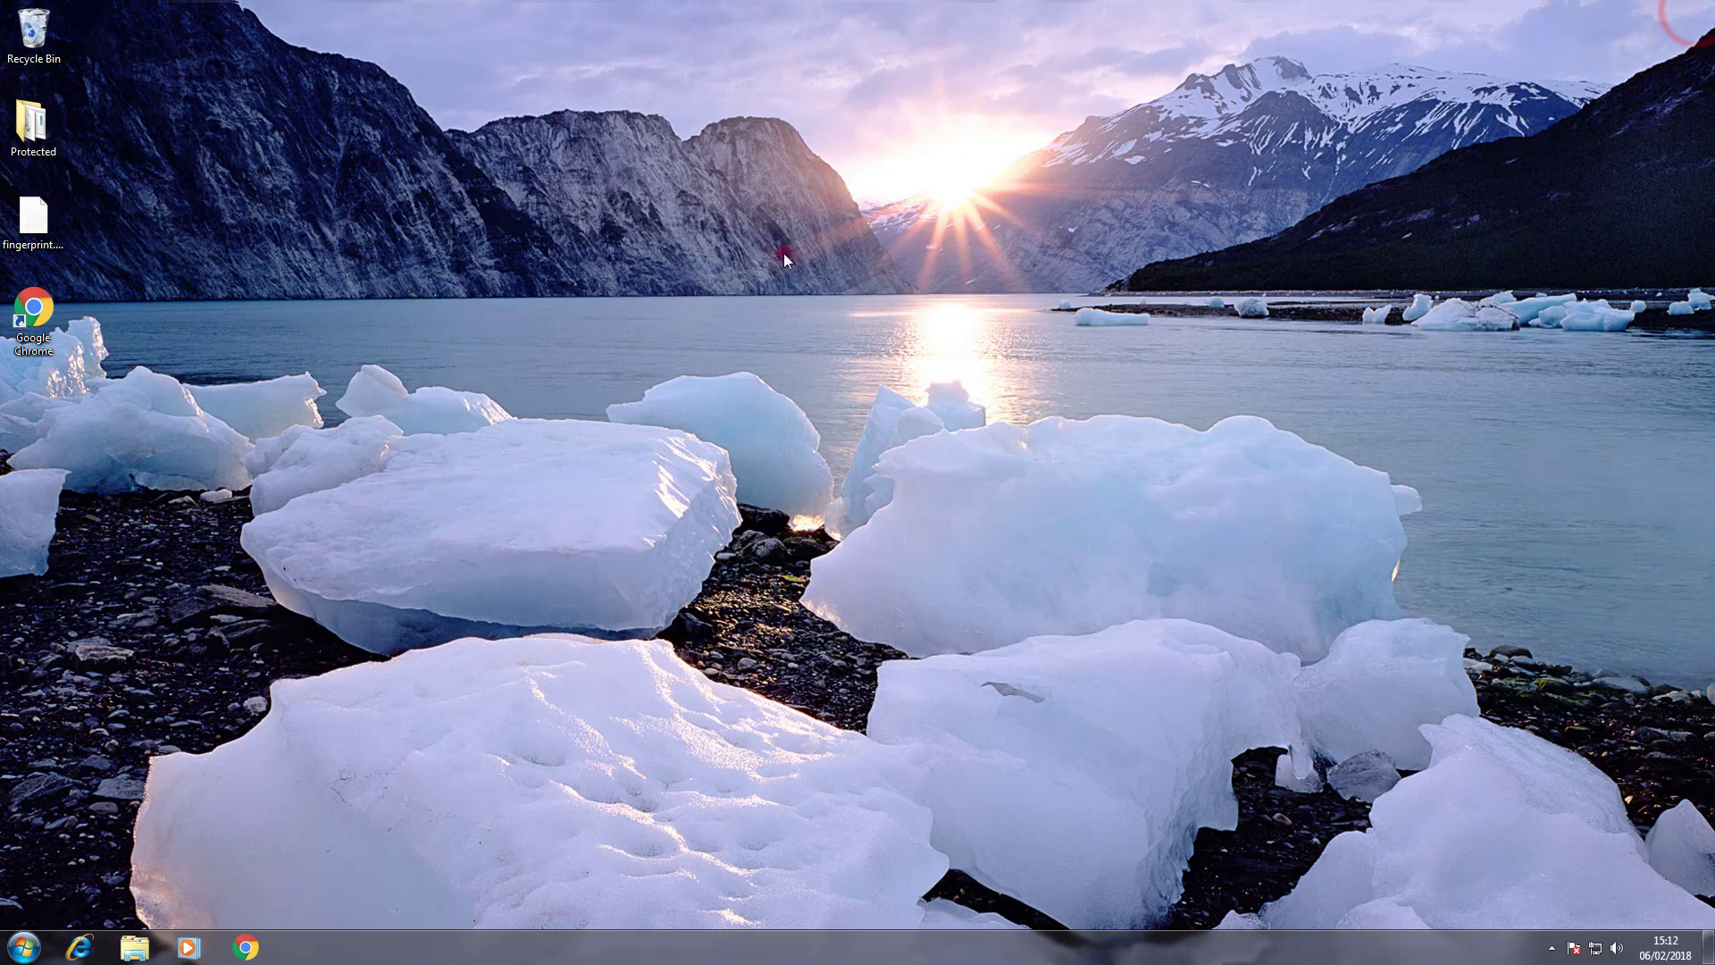
pyautogui.doubleClick(39, 137)
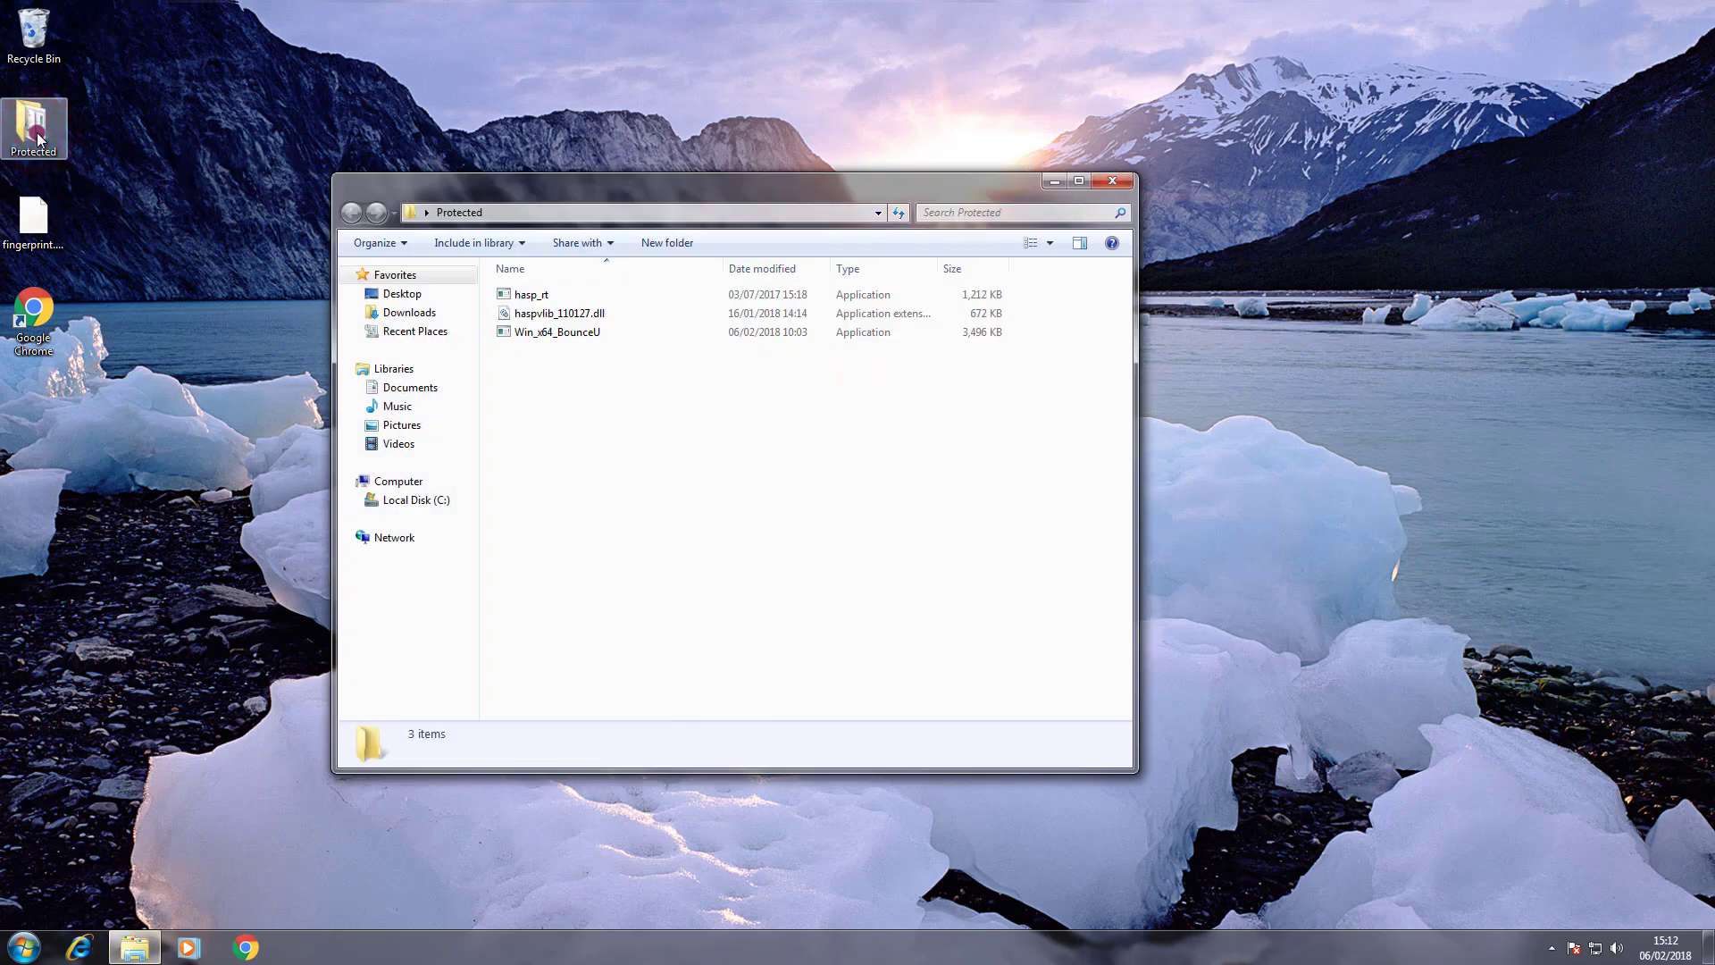
pyautogui.click(552, 337)
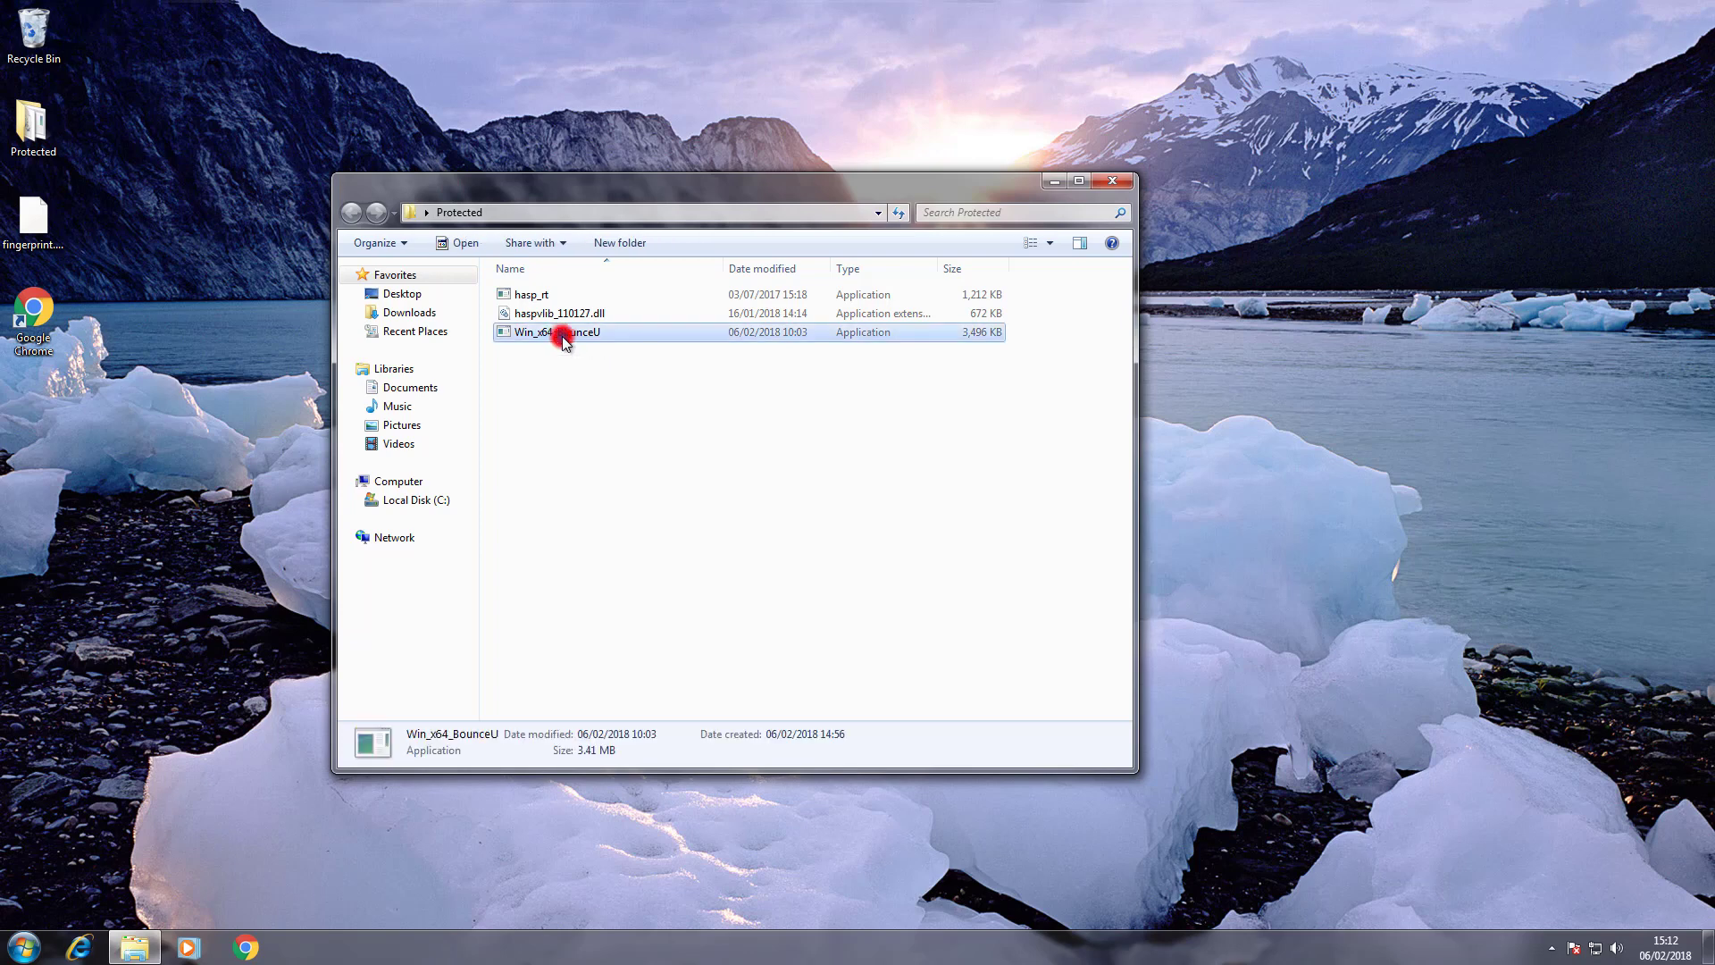
pyautogui.doubleClick(565, 337)
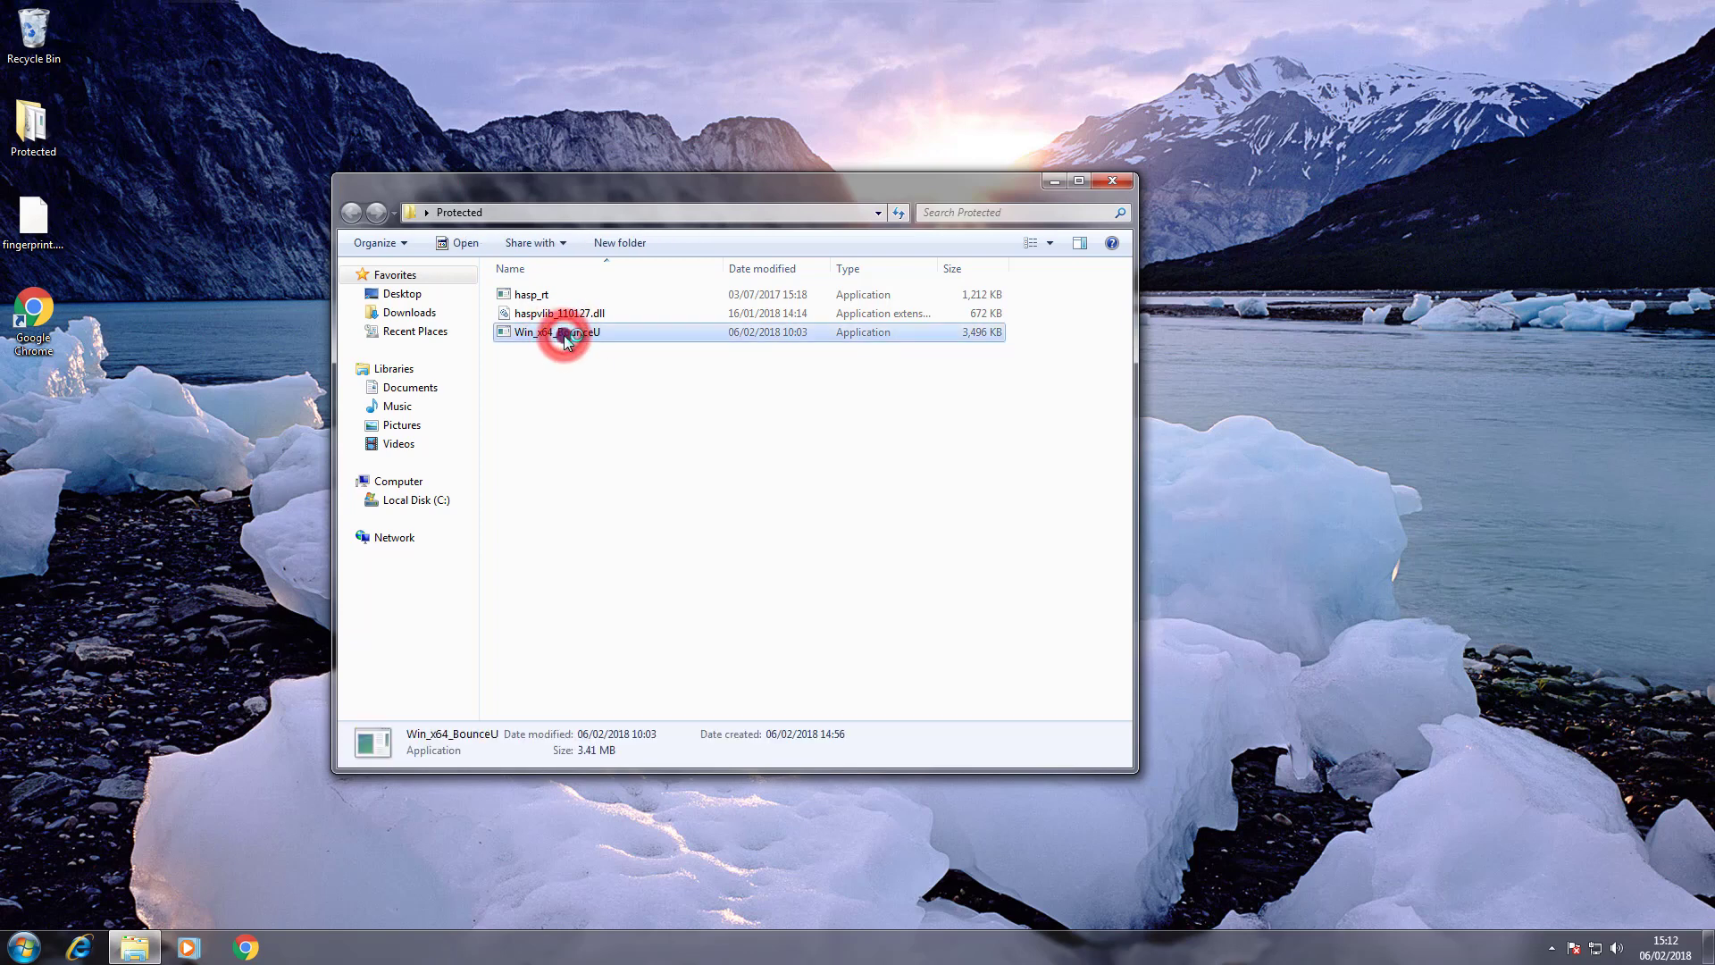